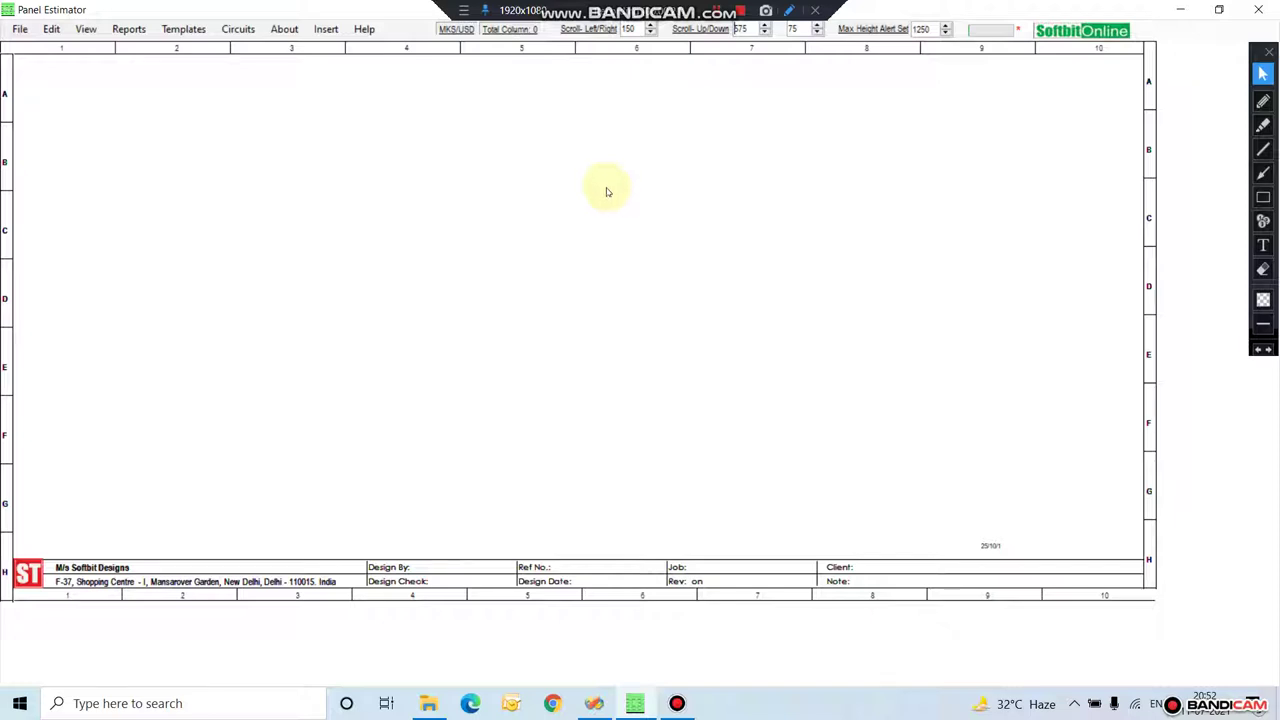
# Step: Switch to Circuit Pro drawing mode from the File menu and dismiss the stray canvas menu
pyautogui.click(20, 30)
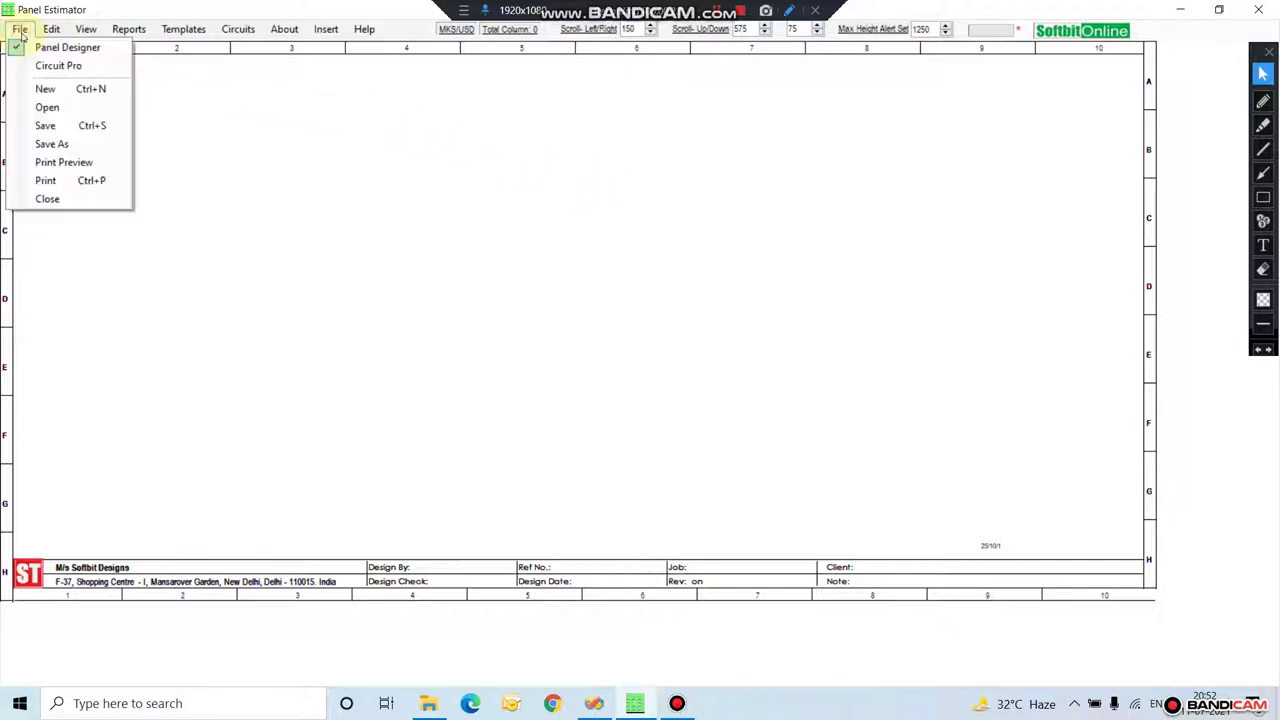
pyautogui.click(57, 66)
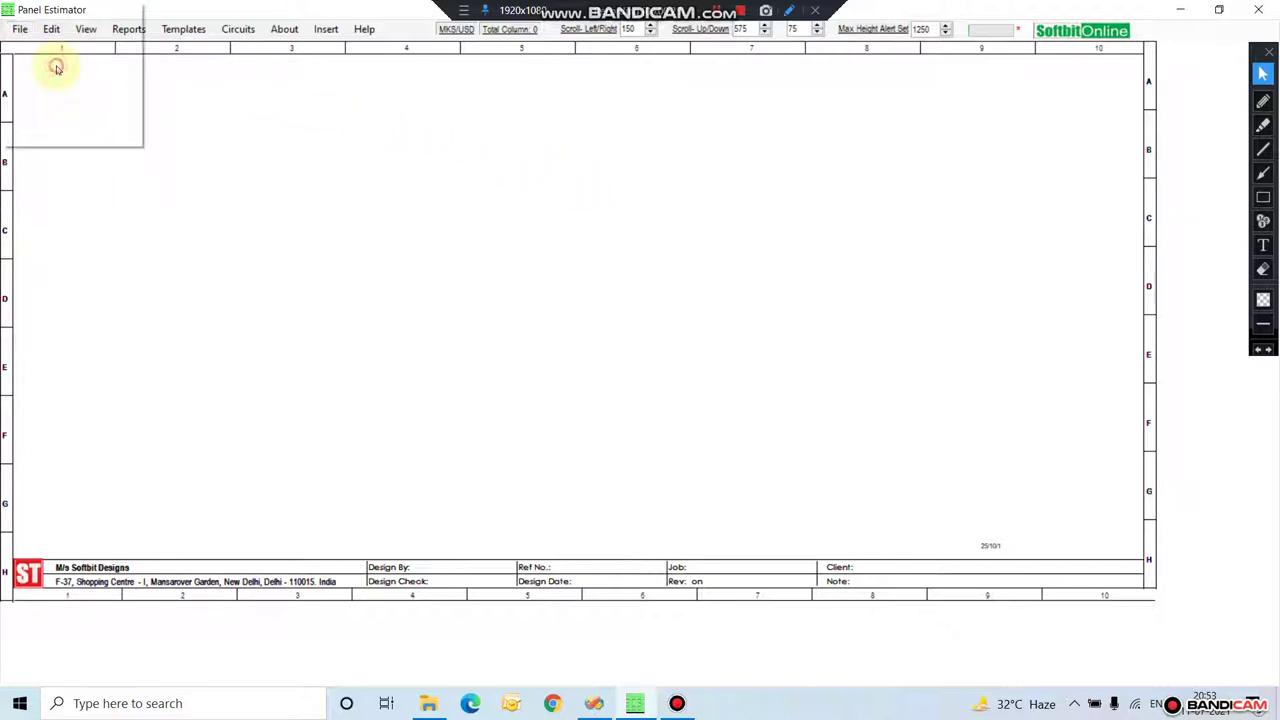
pyautogui.click(164, 93)
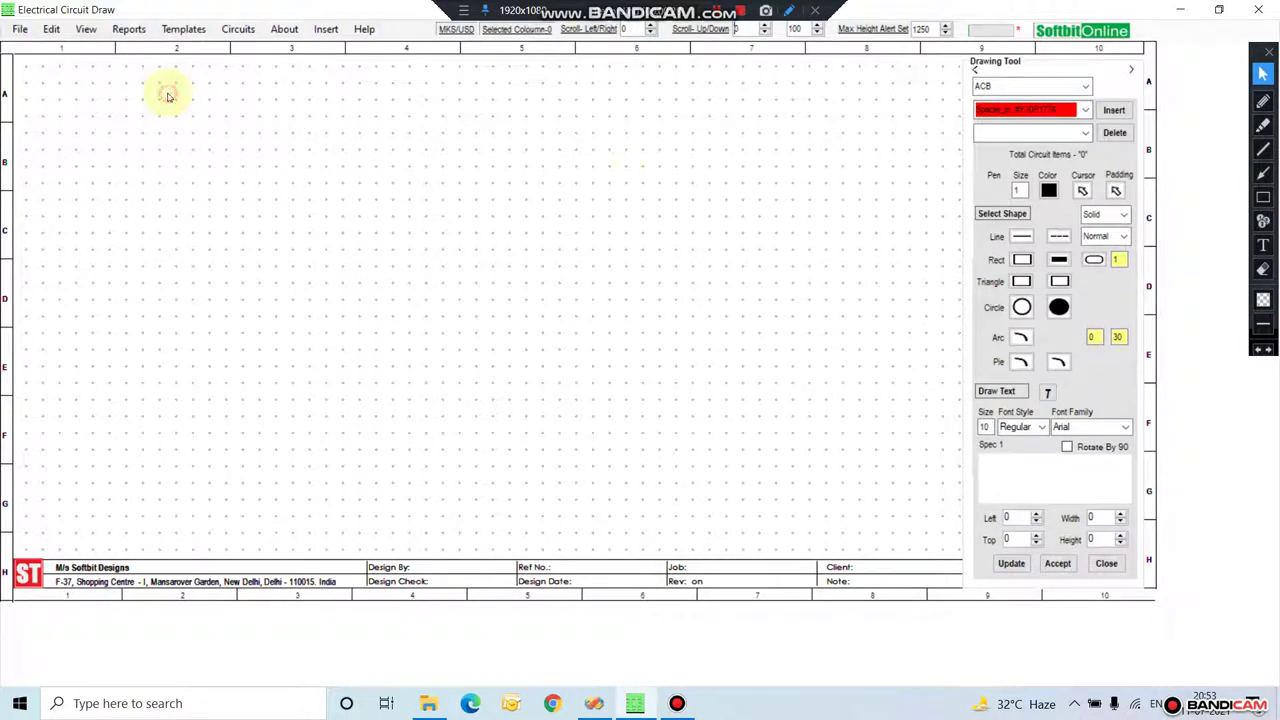
# Step: Choose outlined triangle and filled circle shapes, then set category Ammeter with symbol Ammeter #DFFG3393
pyautogui.click(1024, 282)
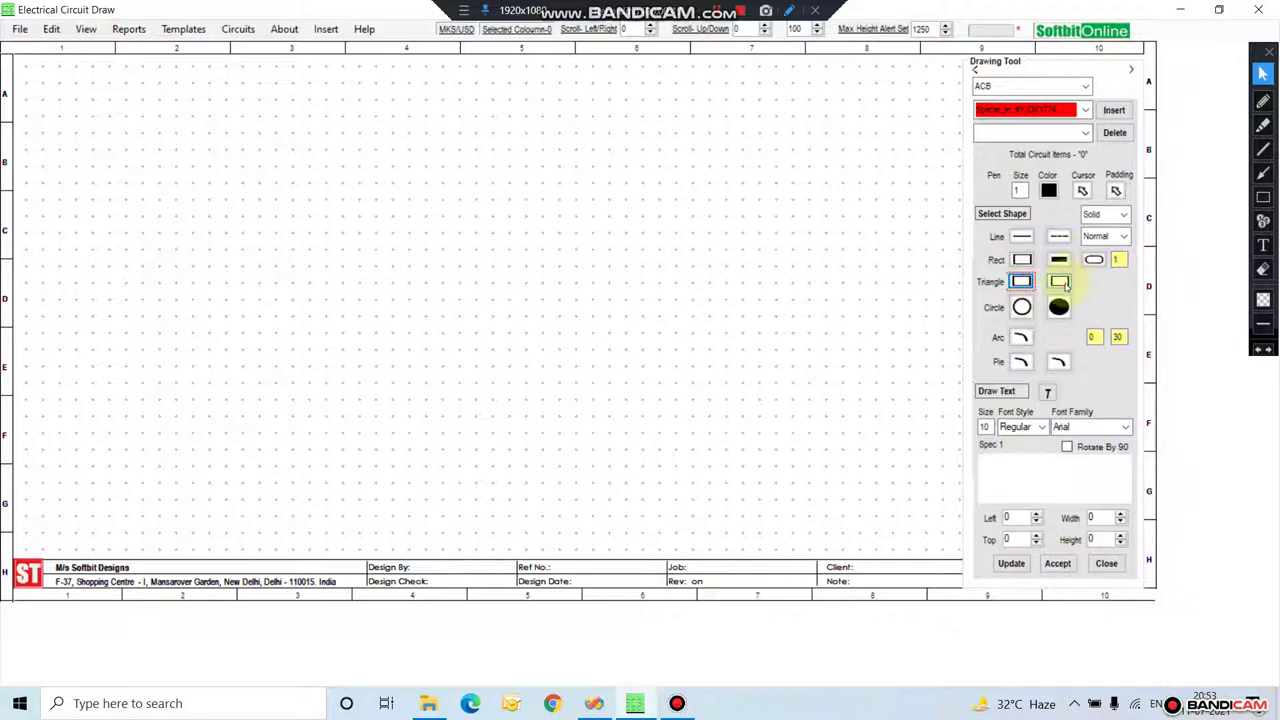
pyautogui.click(1059, 307)
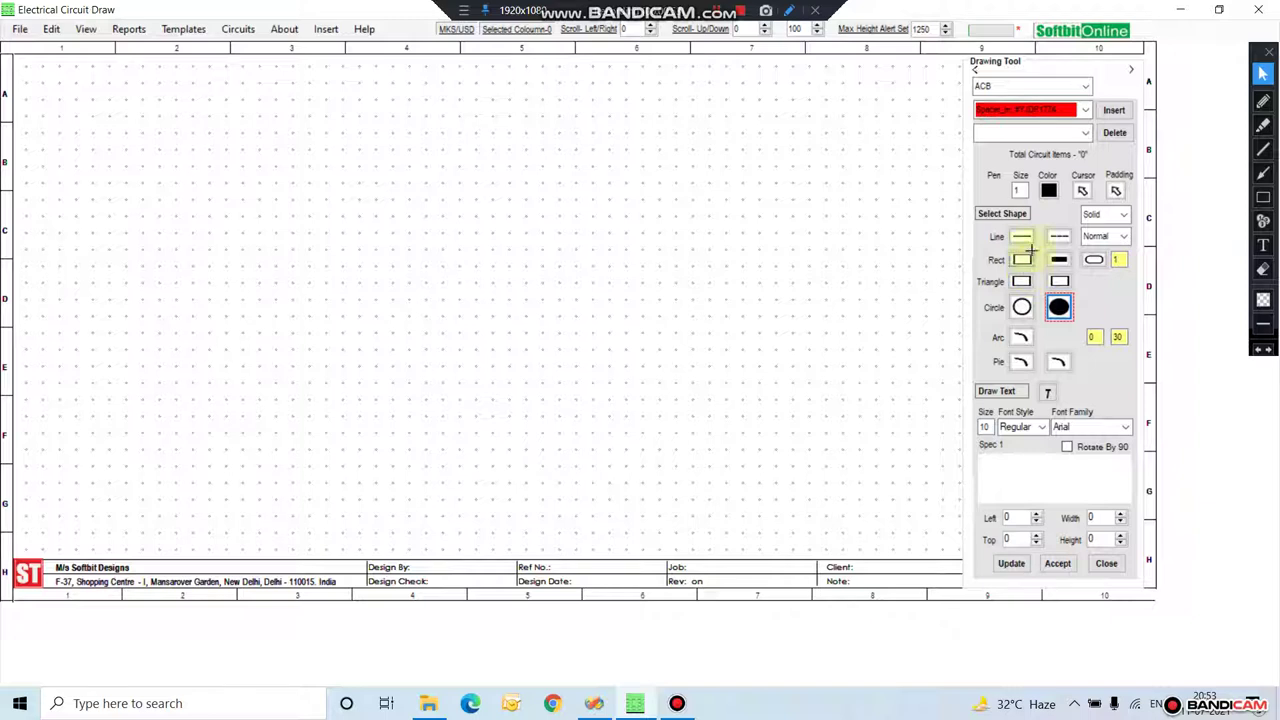
pyautogui.click(1087, 86)
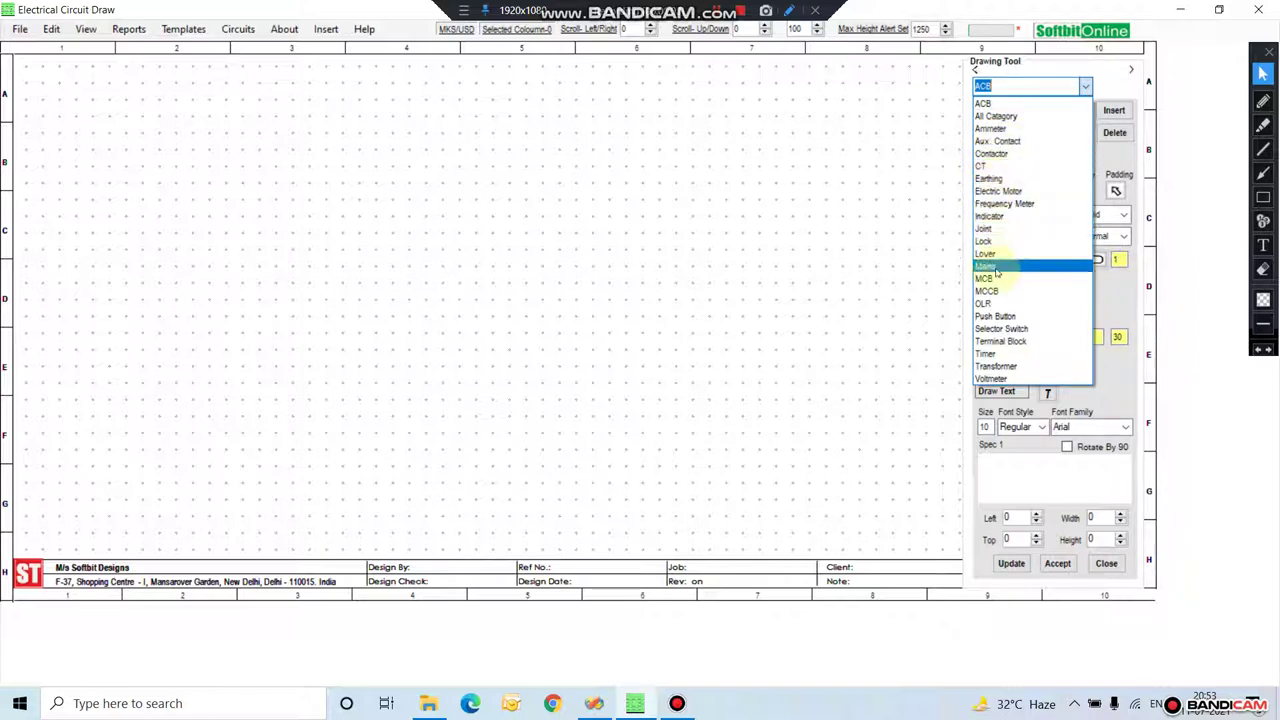
pyautogui.click(990, 129)
pyautogui.click(1040, 110)
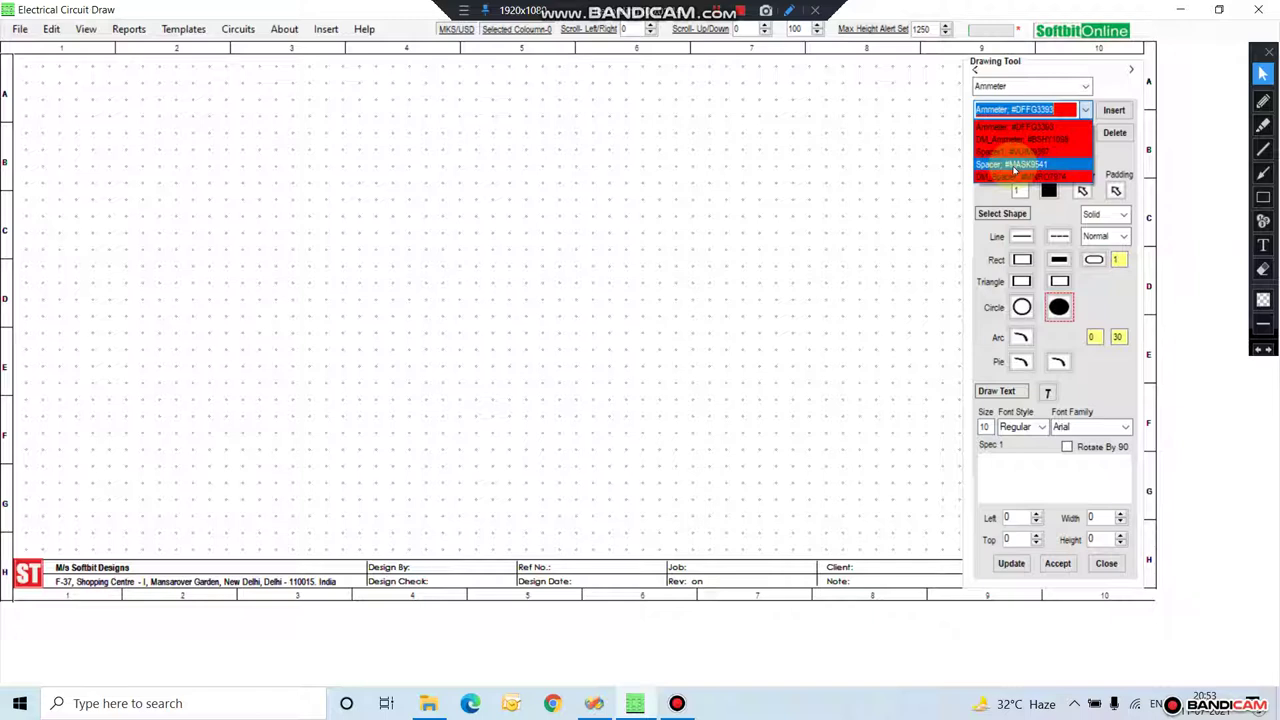
pyautogui.click(1115, 91)
# Step: Set the pen size to 4 and the pen colour to the red basic swatch
pyautogui.click(1017, 190)
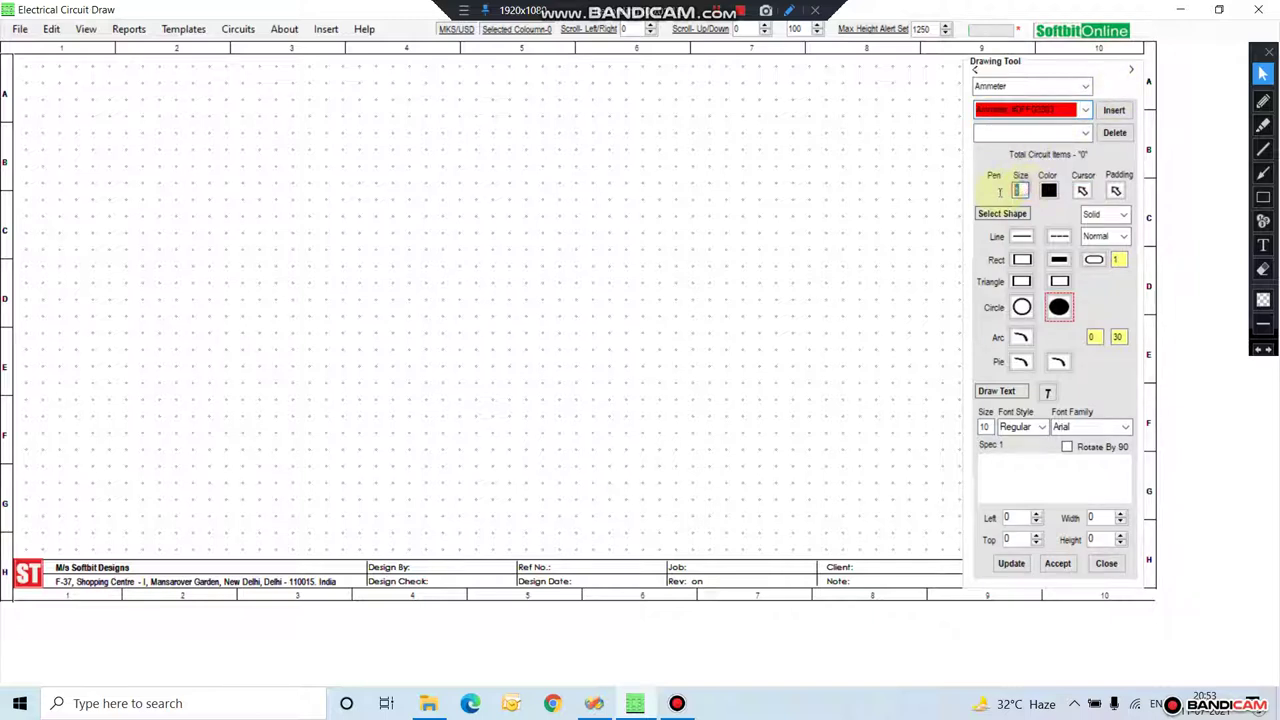
pyautogui.write('4')
pyautogui.click(1048, 190)
pyautogui.click(563, 206)
pyautogui.click(579, 394)
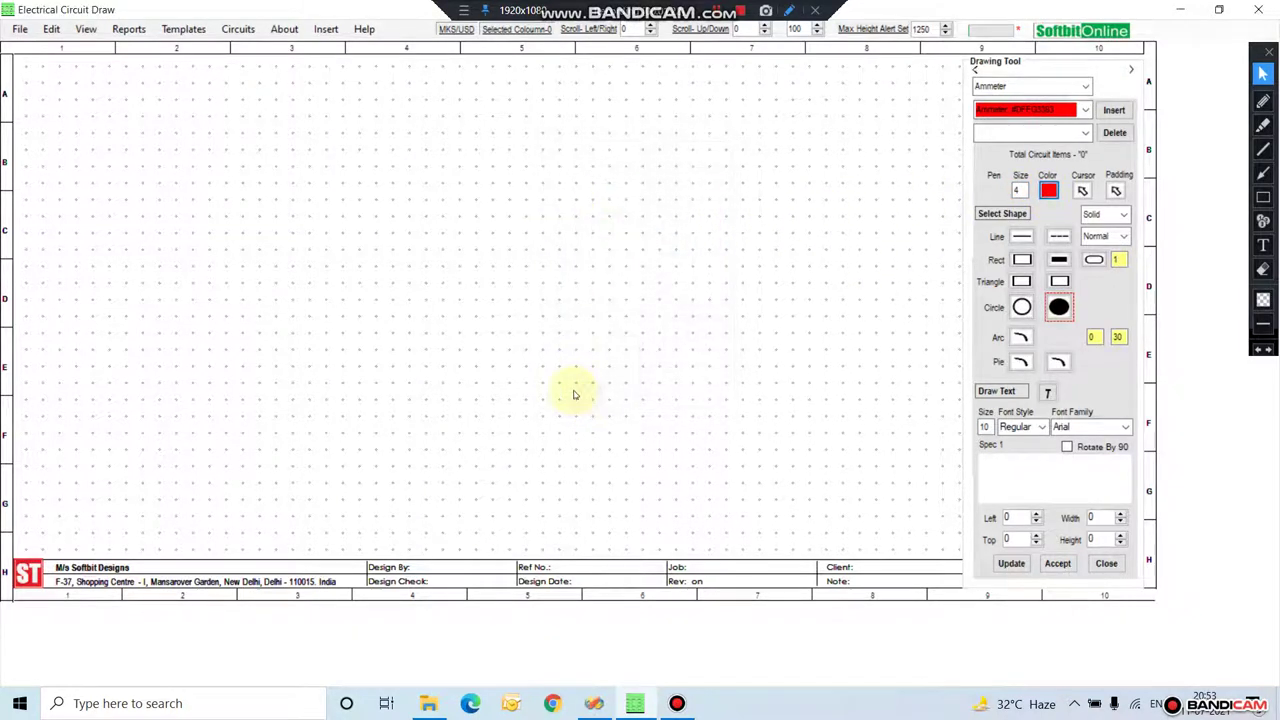
pyautogui.click(243, 138)
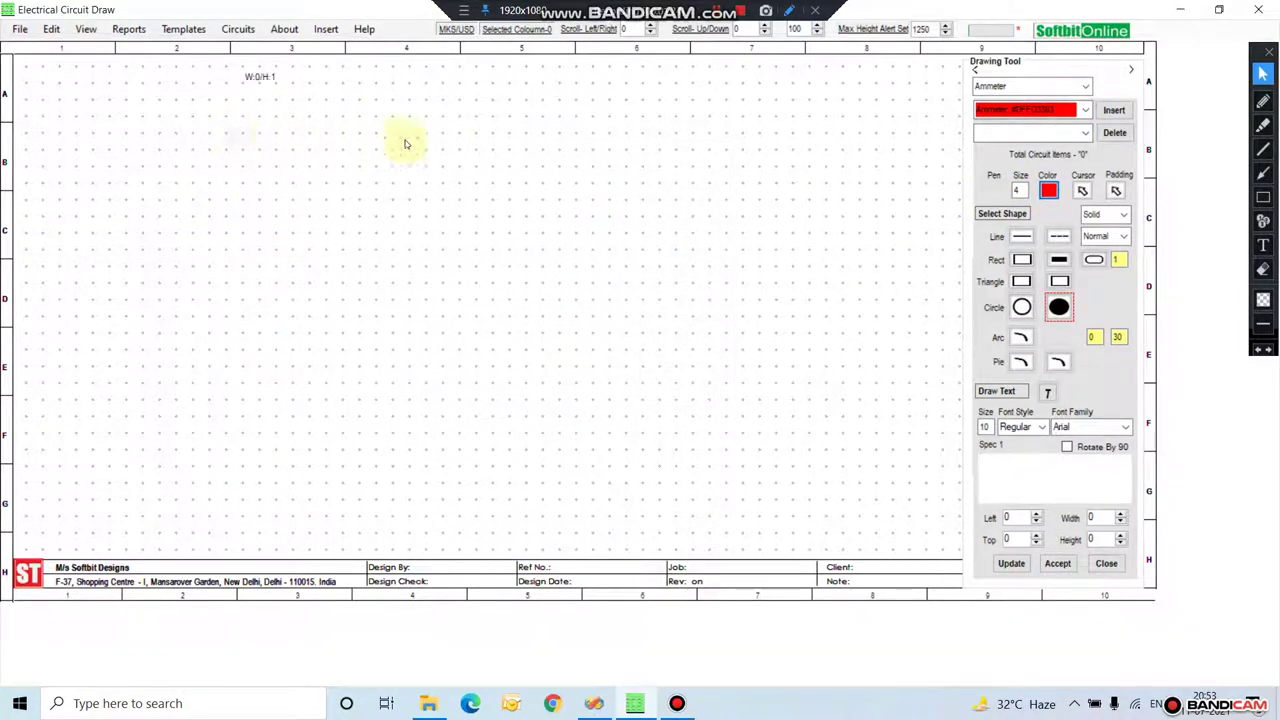
pyautogui.click(677, 137)
pyautogui.click(1048, 190)
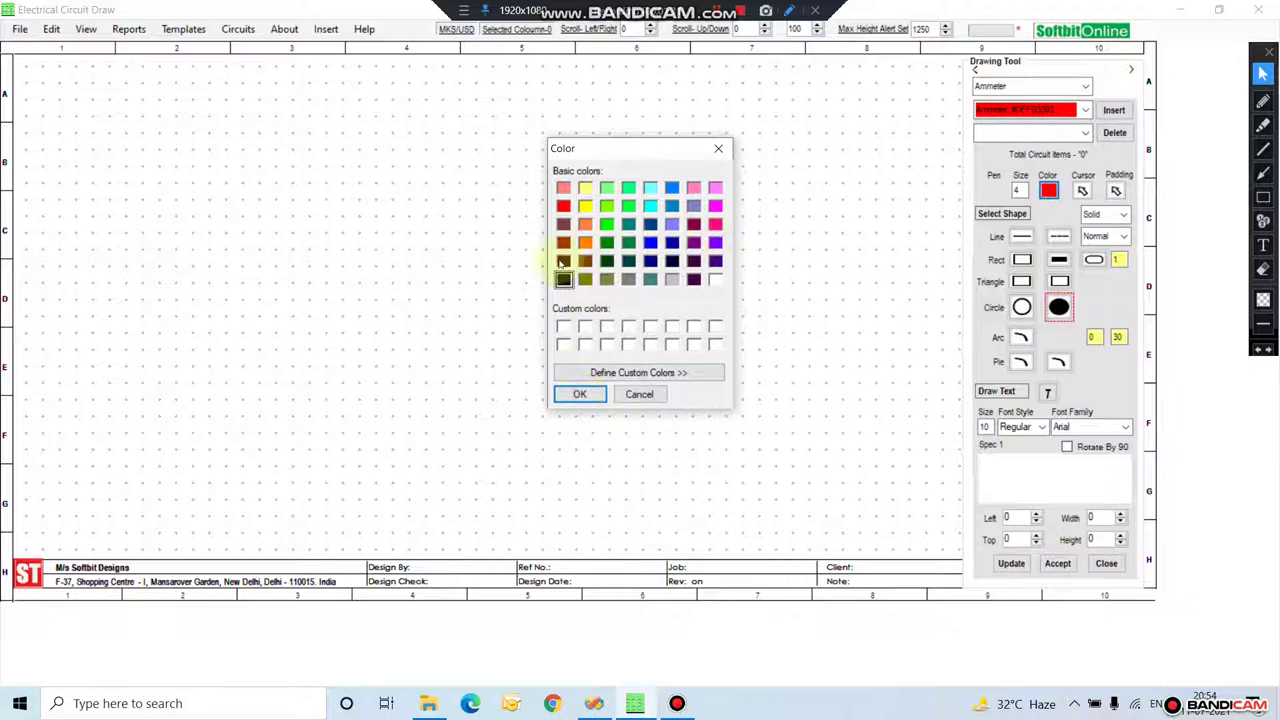
pyautogui.click(563, 205)
pyautogui.click(578, 393)
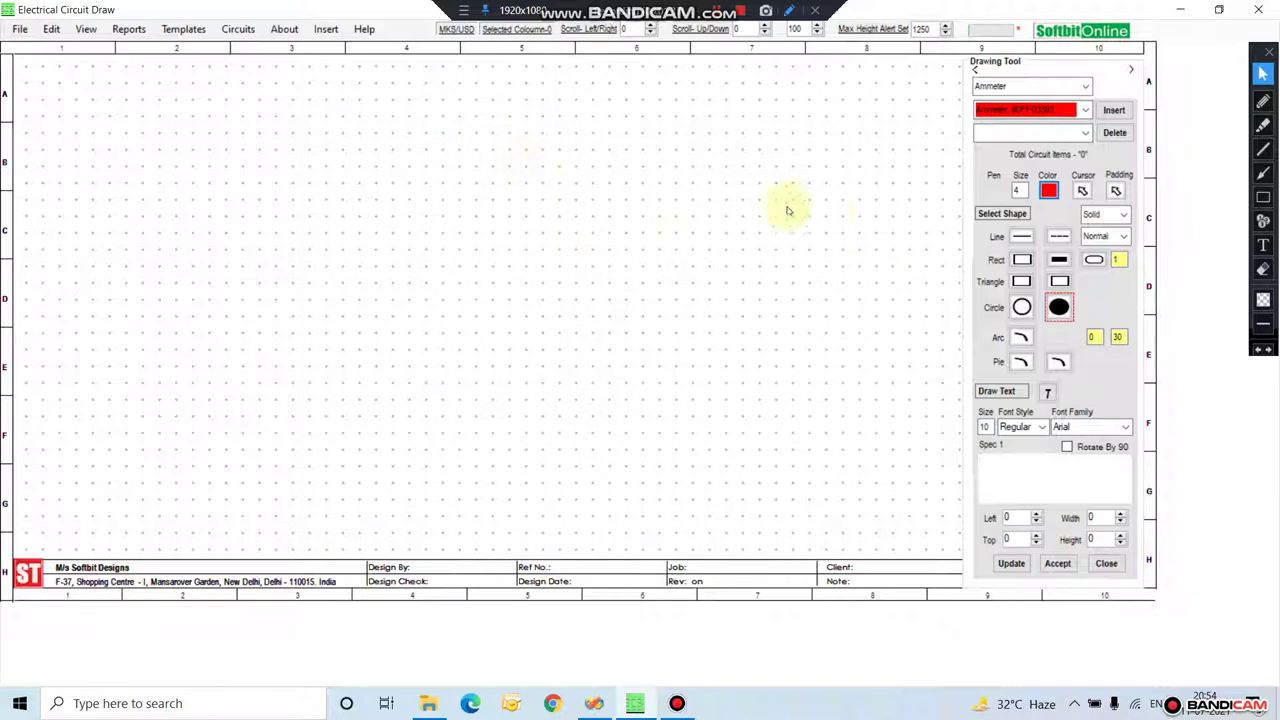
# Step: Draw a red line across the upper sheet and select it in the shape list
pyautogui.click(1021, 238)
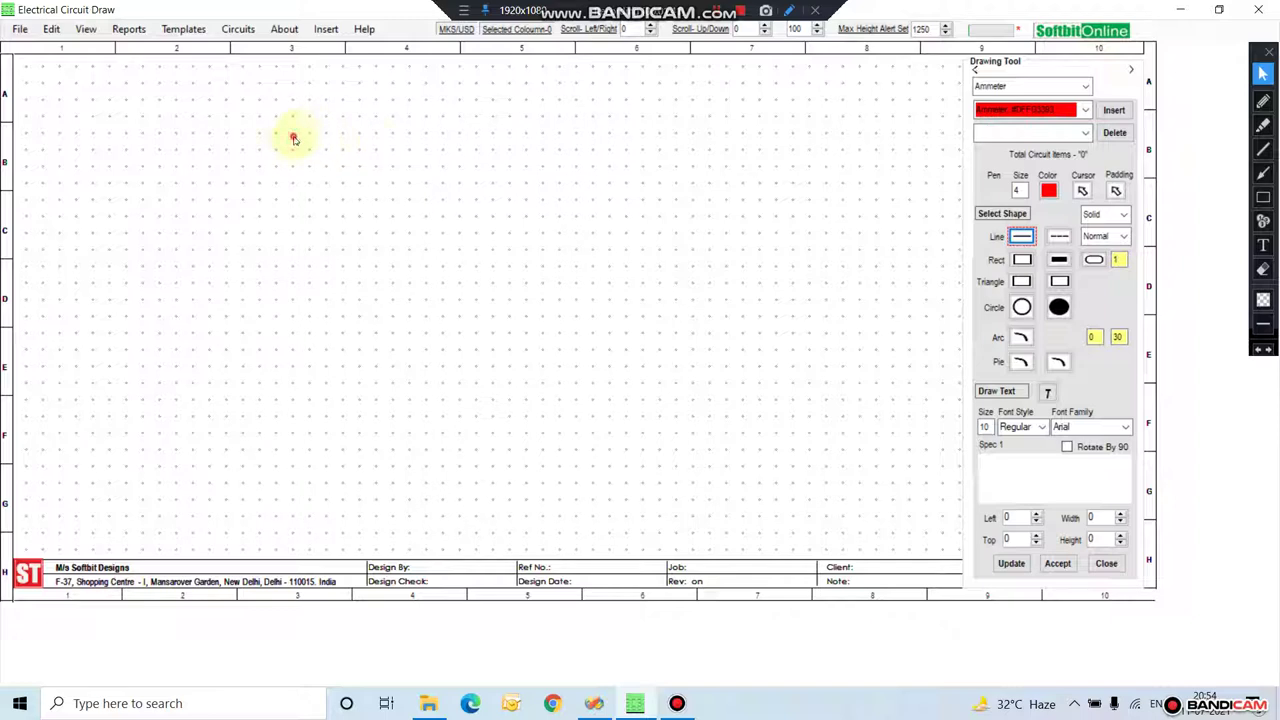
pyautogui.moveTo(294, 138); pyautogui.dragTo(704, 145)
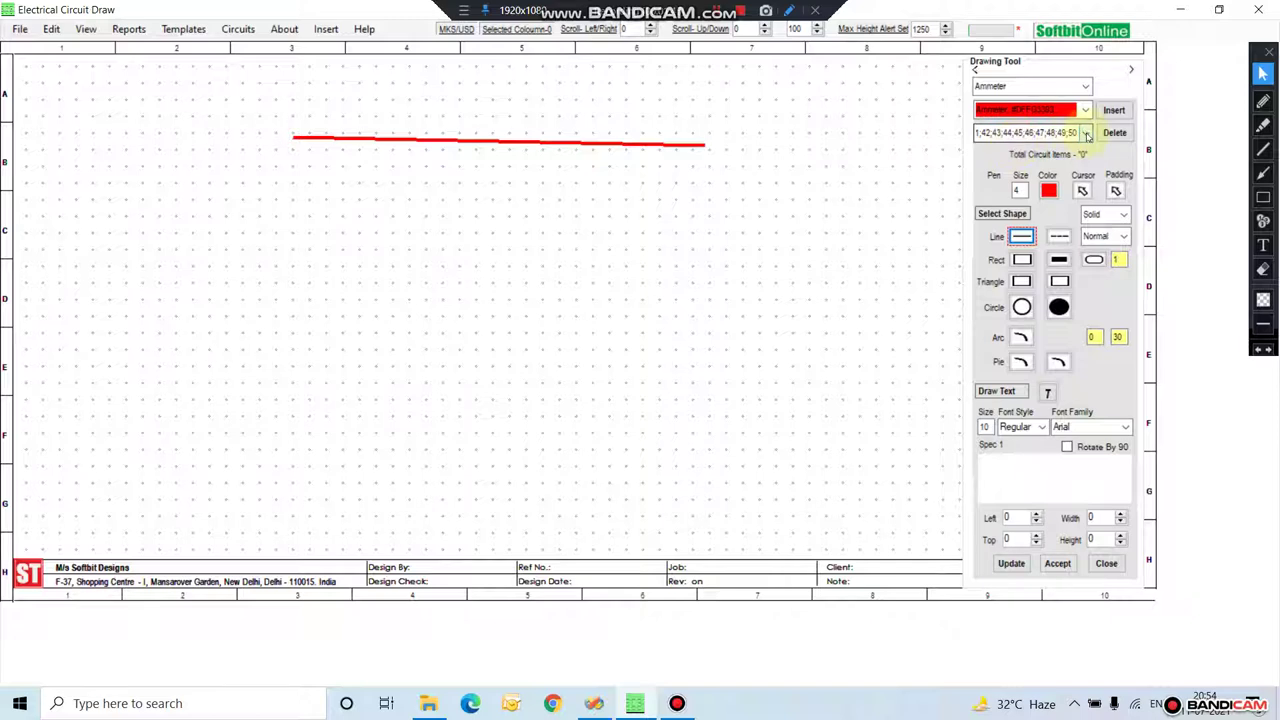
pyautogui.click(1085, 134)
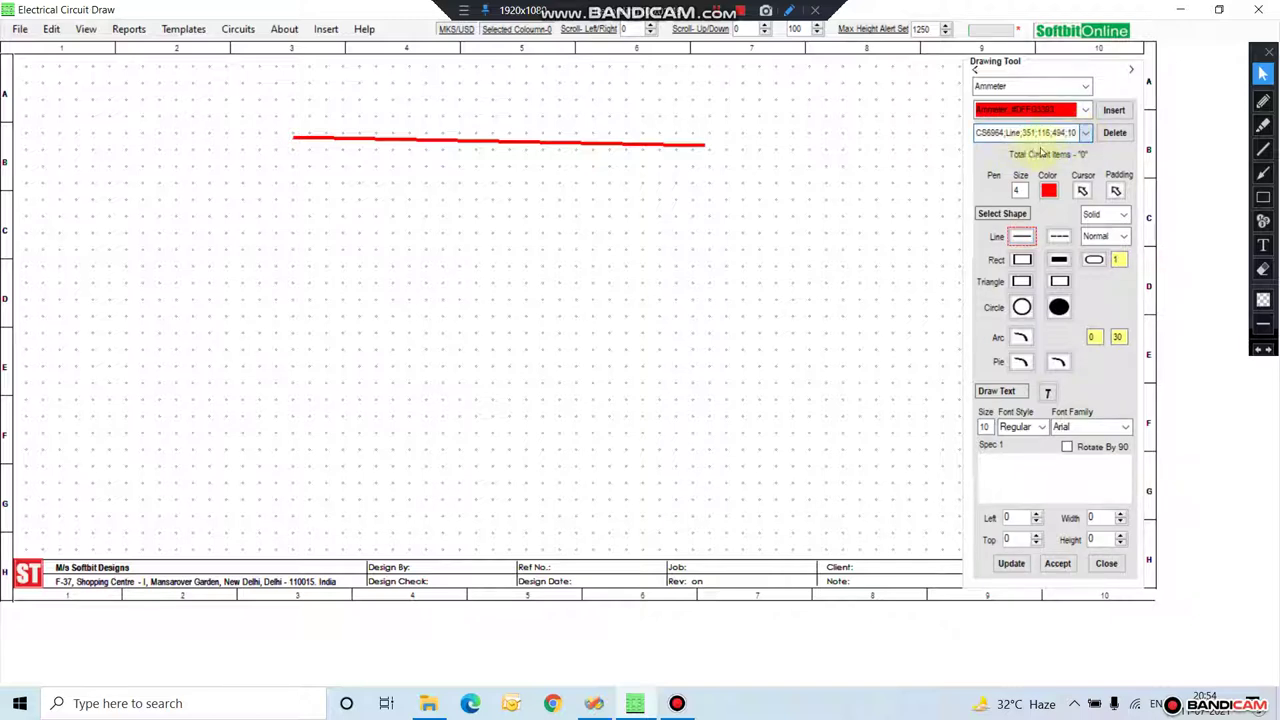
pyautogui.click(1085, 134)
pyautogui.click(1045, 152)
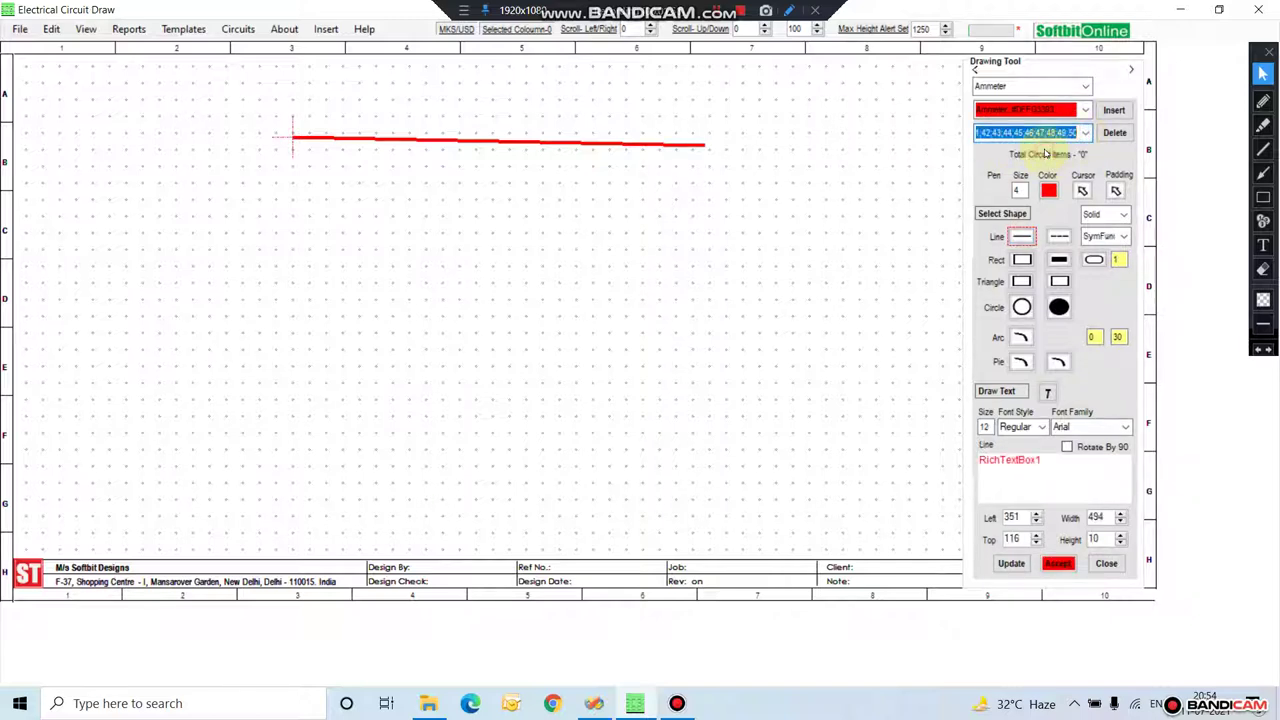
# Step: Lower the red line's Height to 1 so it lies flat at Left 351, Top 116
pyautogui.click(1122, 544)
pyautogui.click(1122, 544)
pyautogui.click(1122, 544)
pyautogui.click(1122, 544)
pyautogui.click(1122, 544)
pyautogui.click(1122, 544)
pyautogui.click(1122, 544)
pyautogui.click(1122, 544)
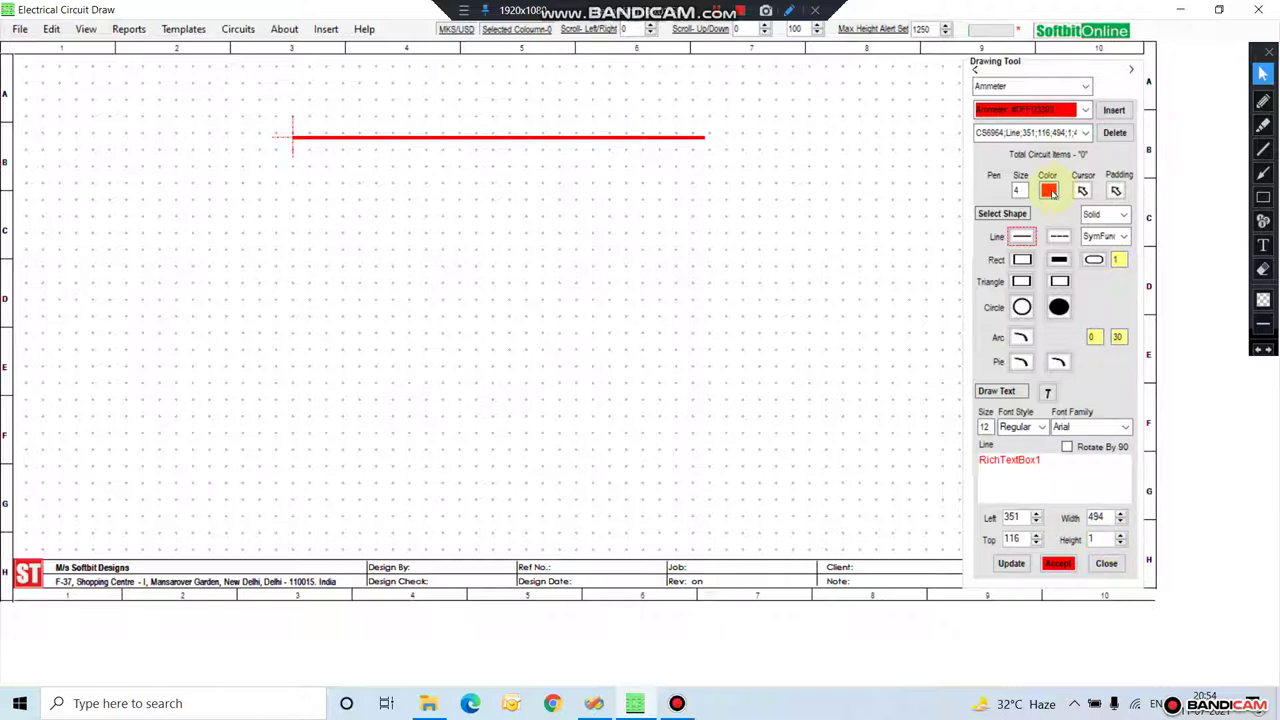
# Step: Switch the pen colour to yellow and draw a line just above the red one
pyautogui.click(1048, 191)
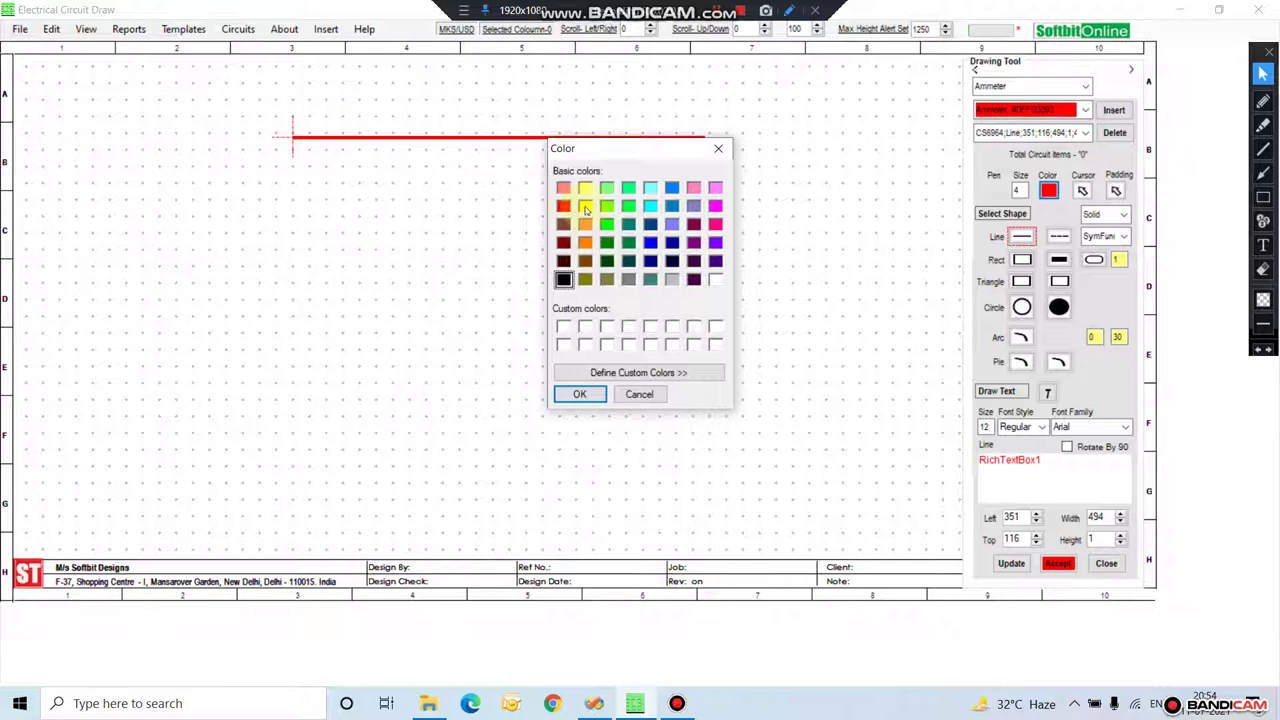
pyautogui.click(585, 242)
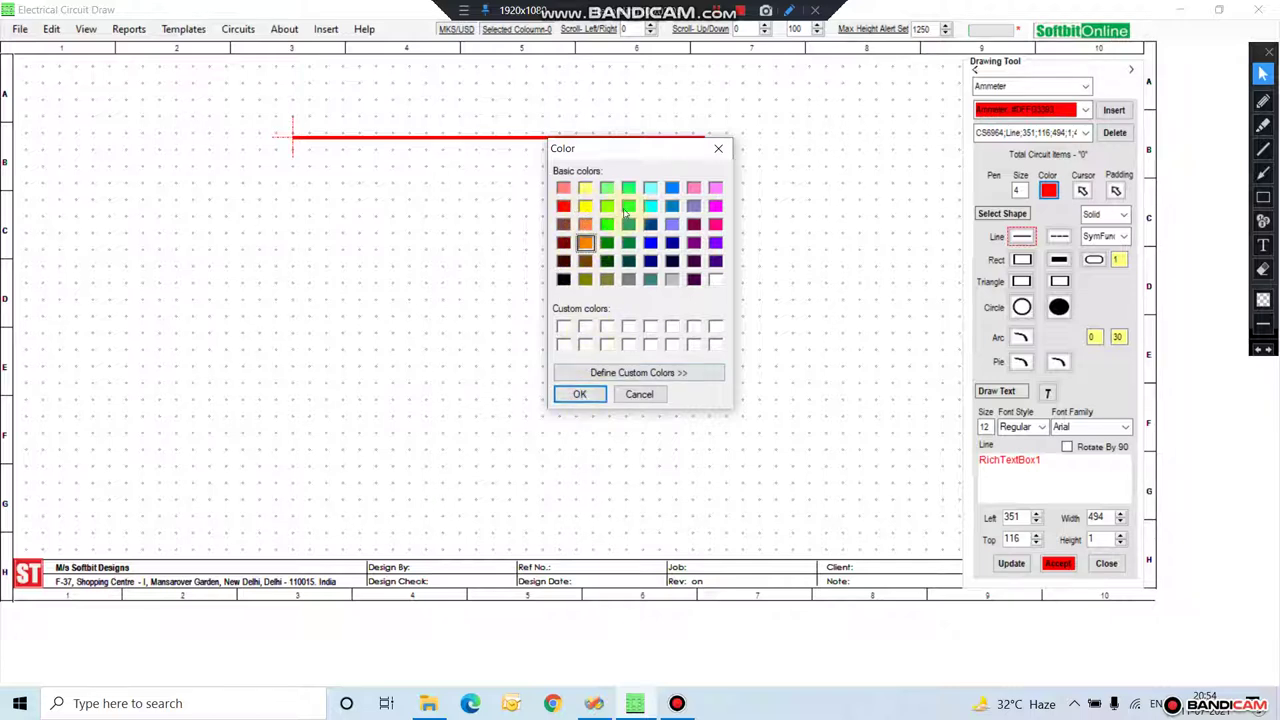
pyautogui.click(585, 205)
pyautogui.click(580, 394)
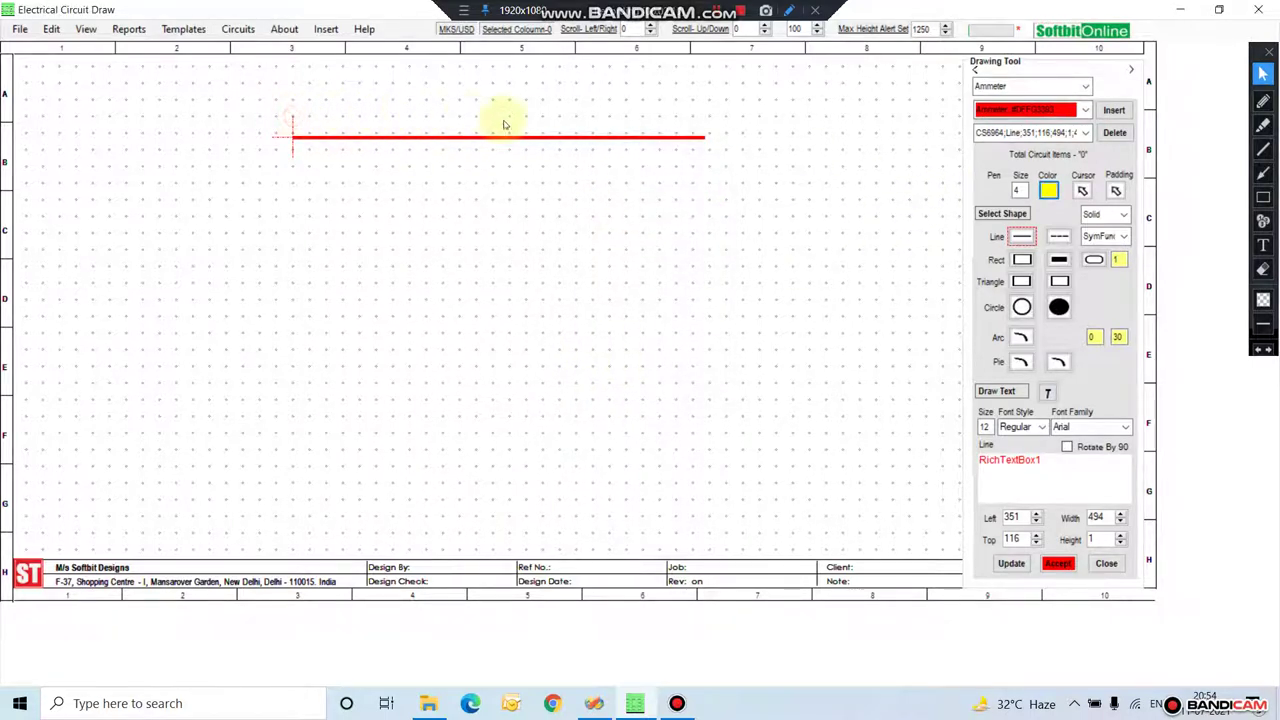
pyautogui.moveTo(701, 121); pyautogui.dragTo(696, 119)
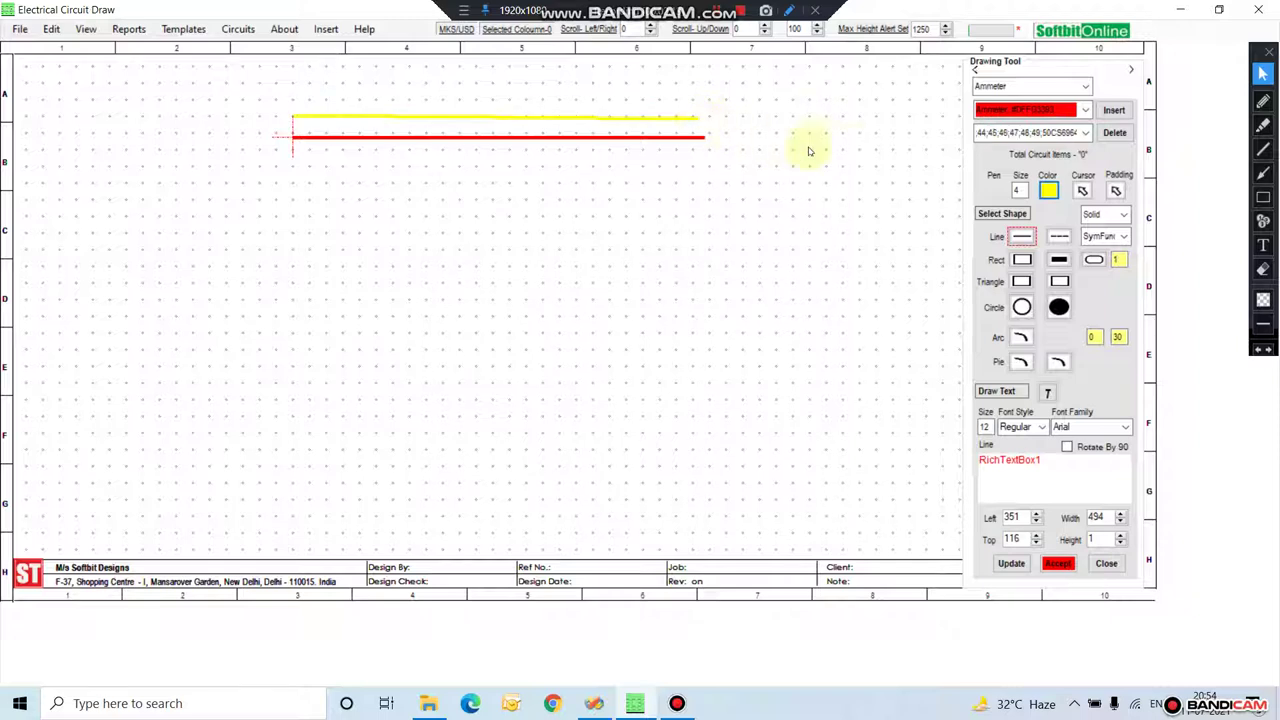
# Step: Select the yellow line's CS5508 entry and flatten its Height to 0
pyautogui.click(1085, 132)
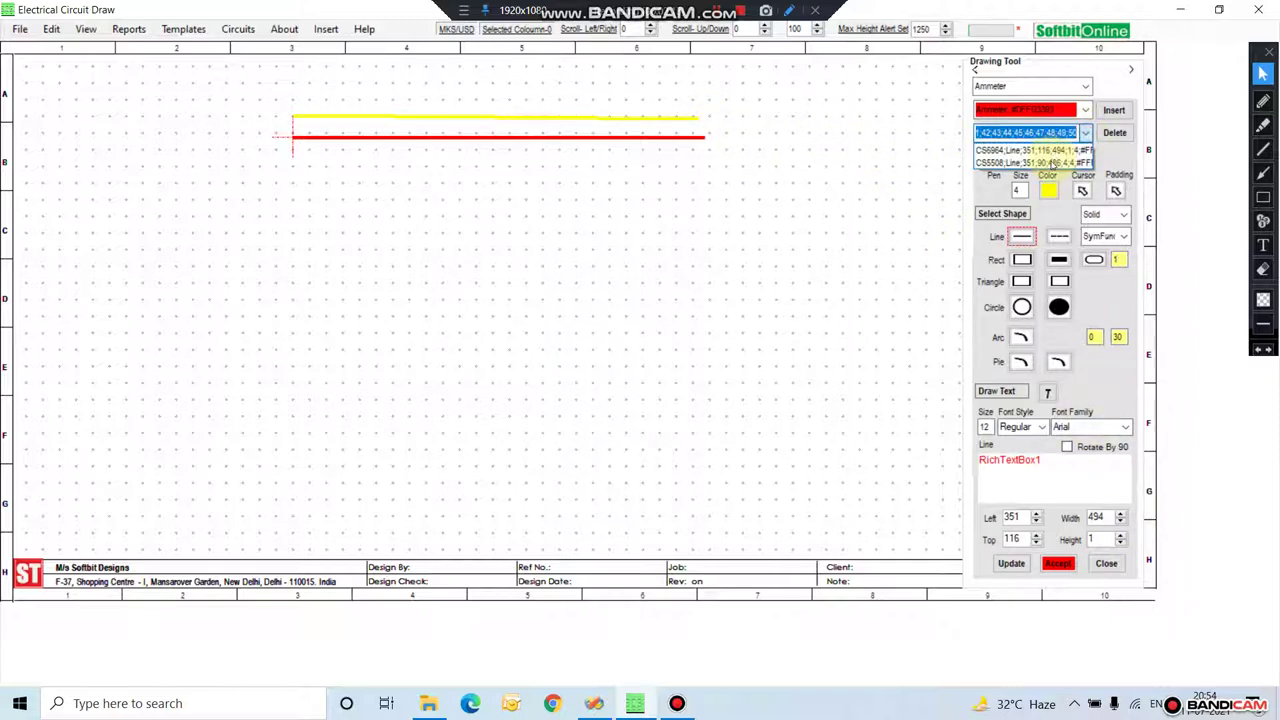
pyautogui.click(1053, 163)
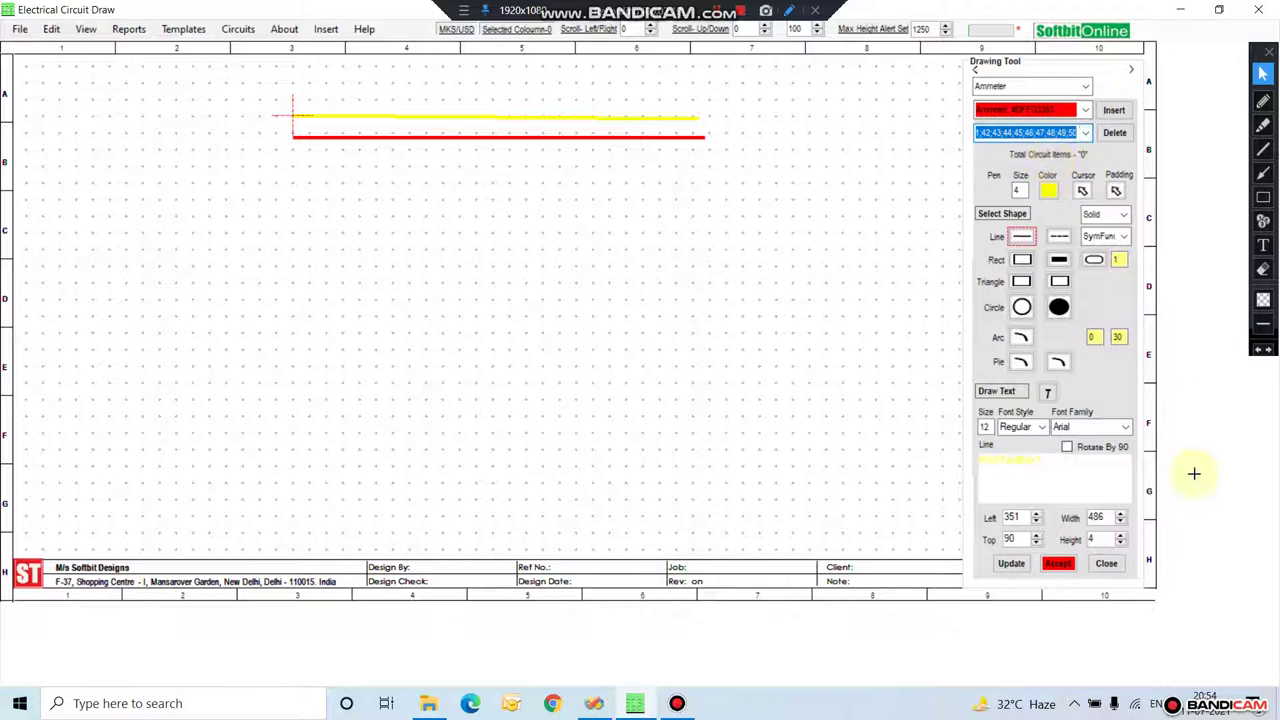
pyautogui.click(1121, 543)
pyautogui.click(1121, 543)
pyautogui.click(1121, 543)
pyautogui.click(1121, 543)
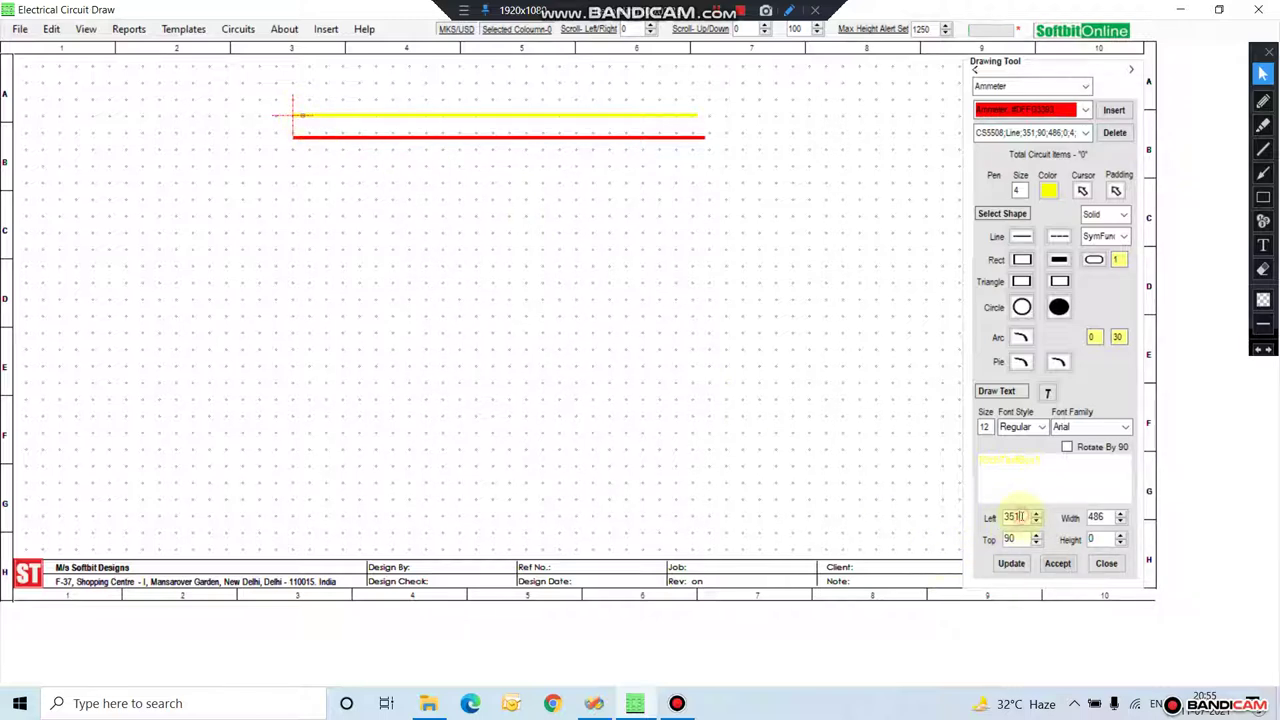
# Step: Set the yellow line to Left 360, Top 90 and accept the edit
pyautogui.scroll(4, 1020, 517)
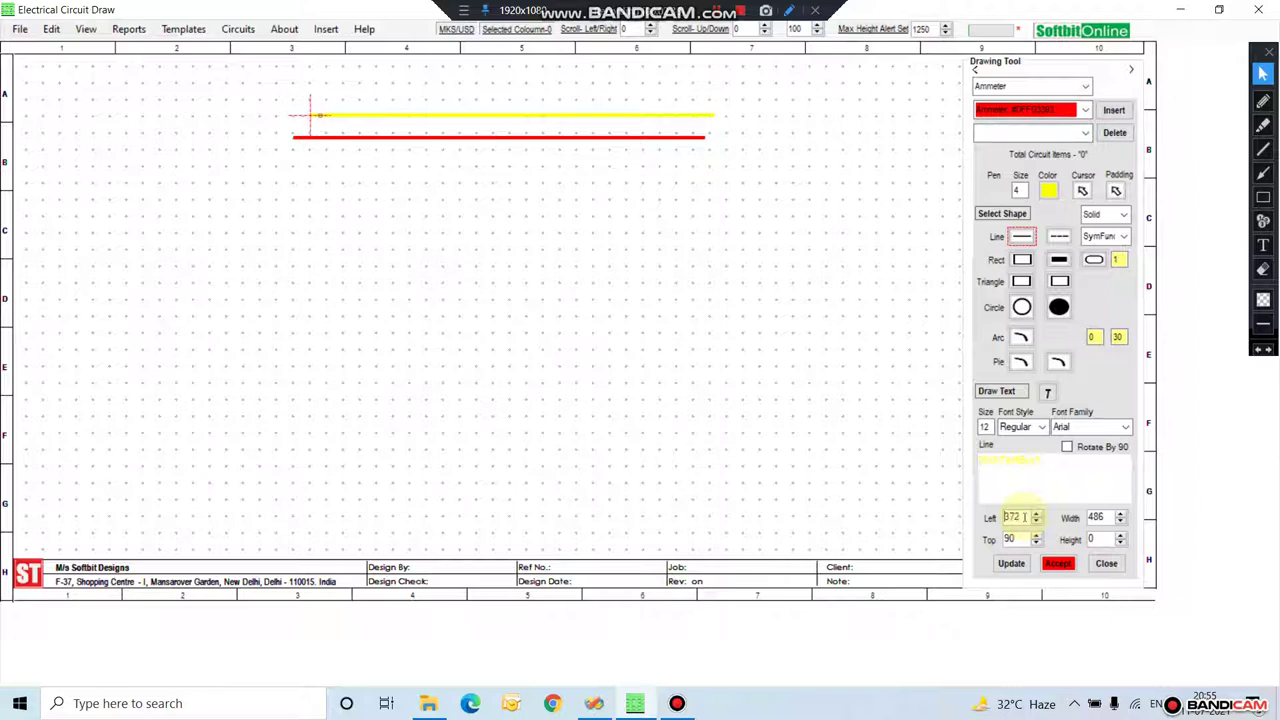
pyautogui.scroll(-8, 1024, 517)
pyautogui.scroll(15, 1025, 540)
pyautogui.scroll(8, 1025, 537)
pyautogui.scroll(-14, 1025, 537)
pyautogui.scroll(-3, 1024, 538)
pyautogui.scroll(-20, 1025, 538)
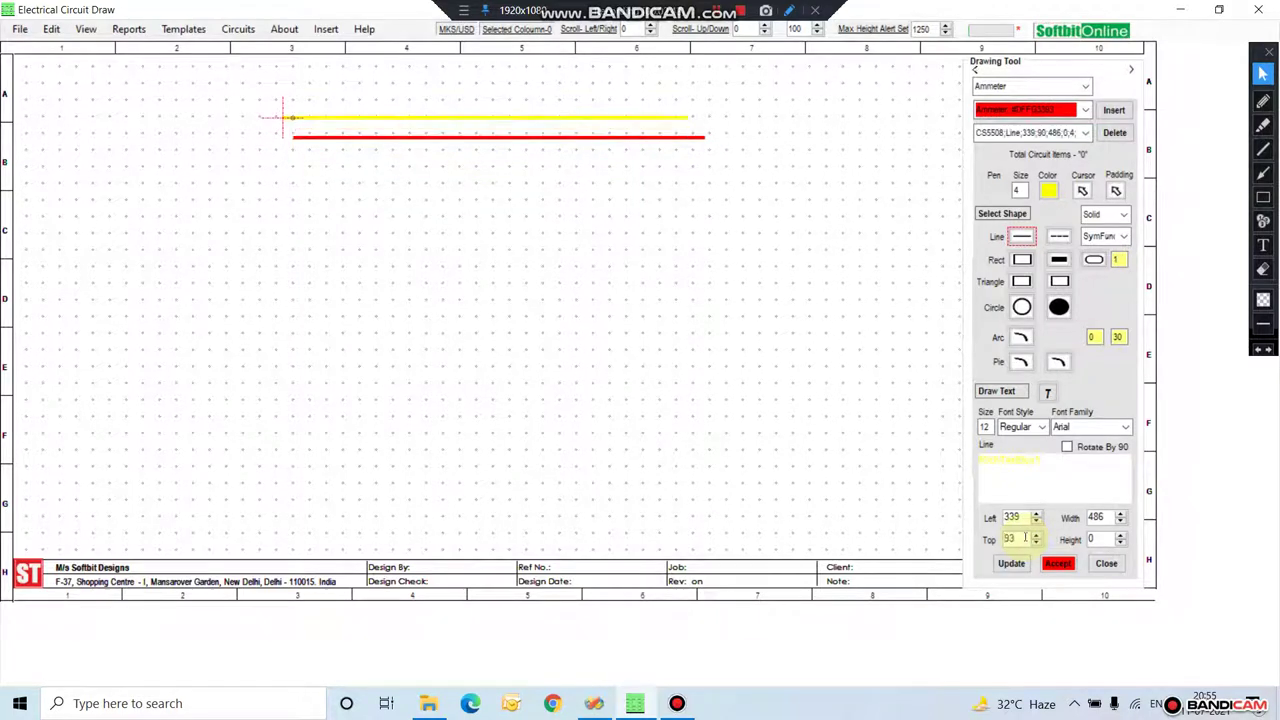
pyautogui.scroll(-2, 1025, 537)
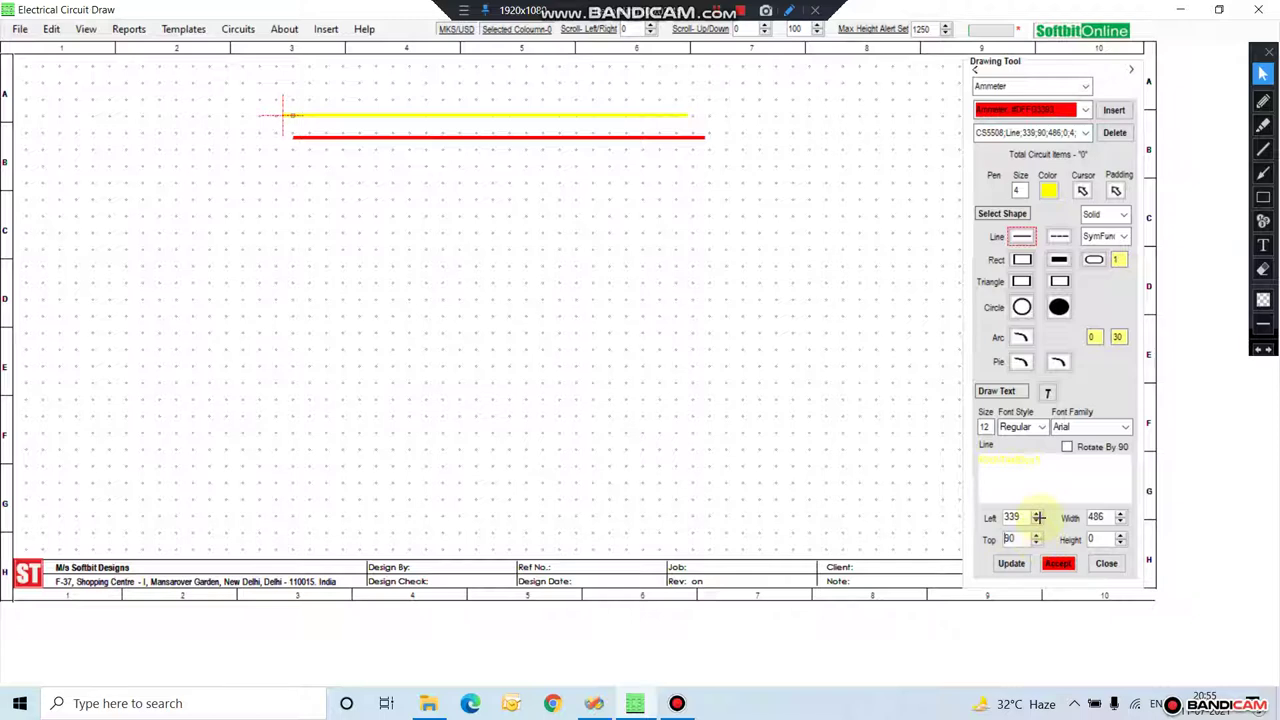
pyautogui.scroll(-3, 1038, 517)
pyautogui.scroll(20, 1024, 517)
pyautogui.scroll(-2, 1038, 522)
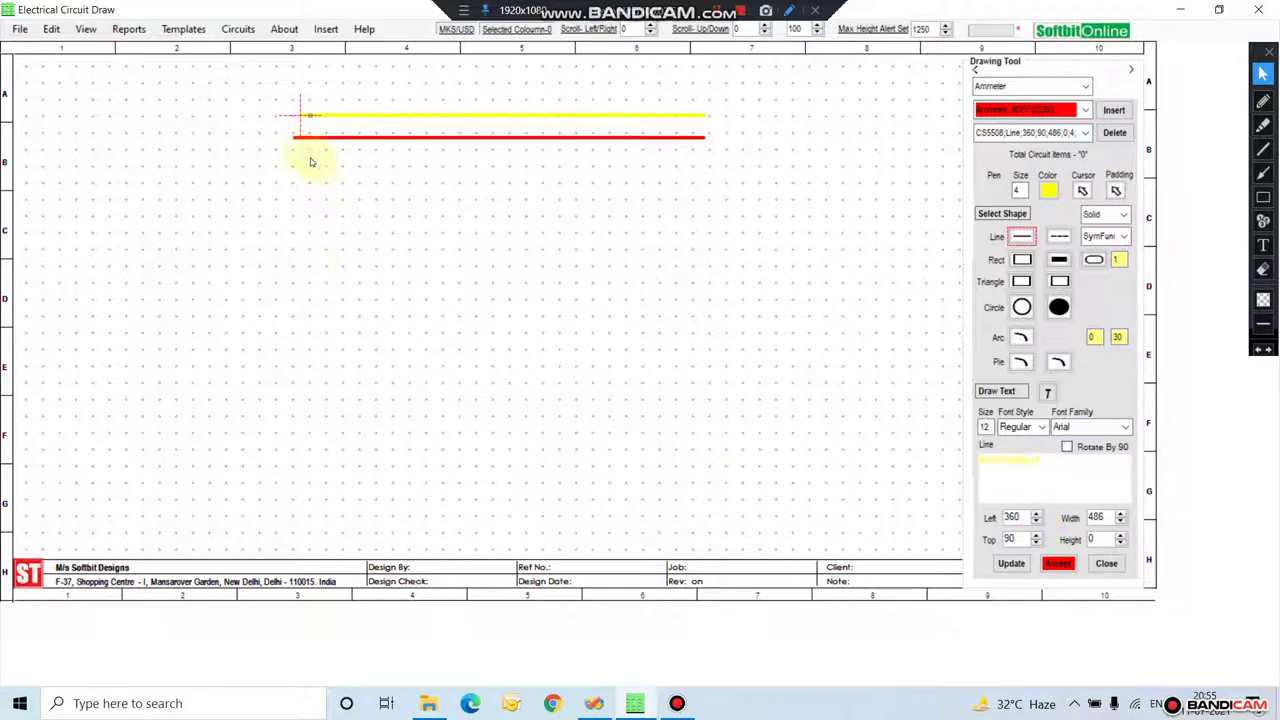
pyautogui.click(299, 119)
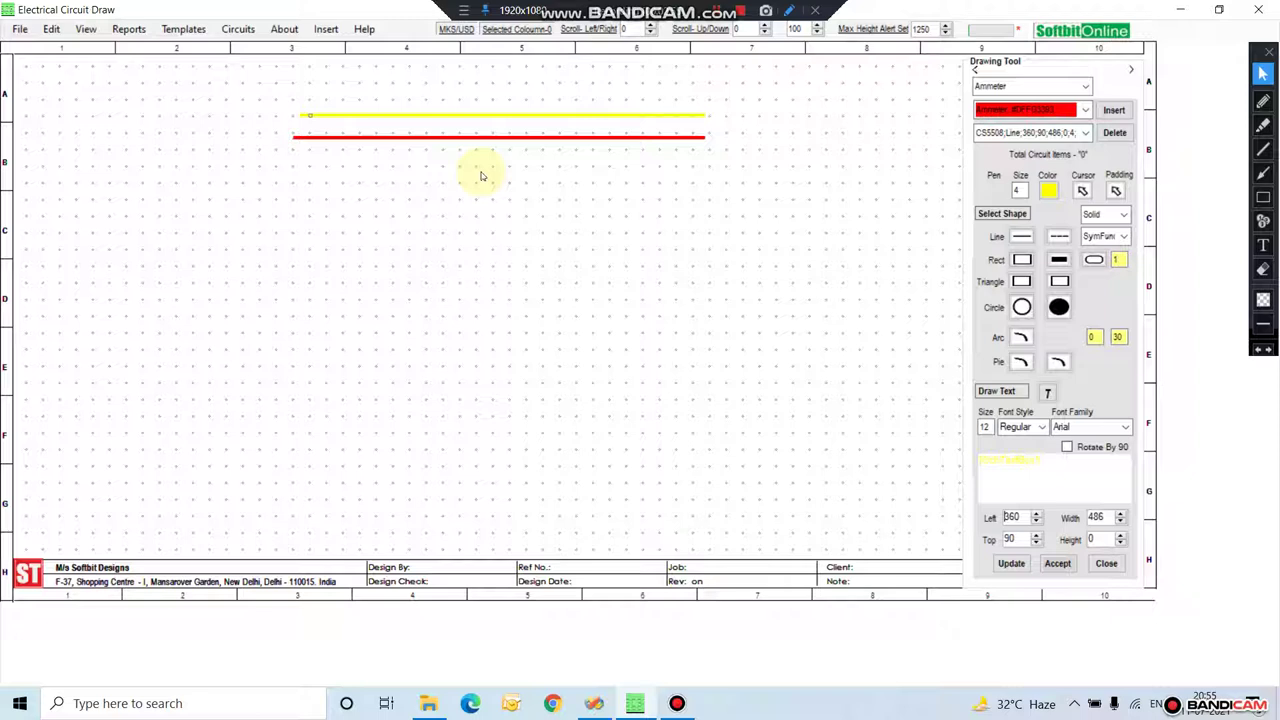
# Step: Switch the pen colour to blue and draw a line above the yellow one
pyautogui.click(1048, 192)
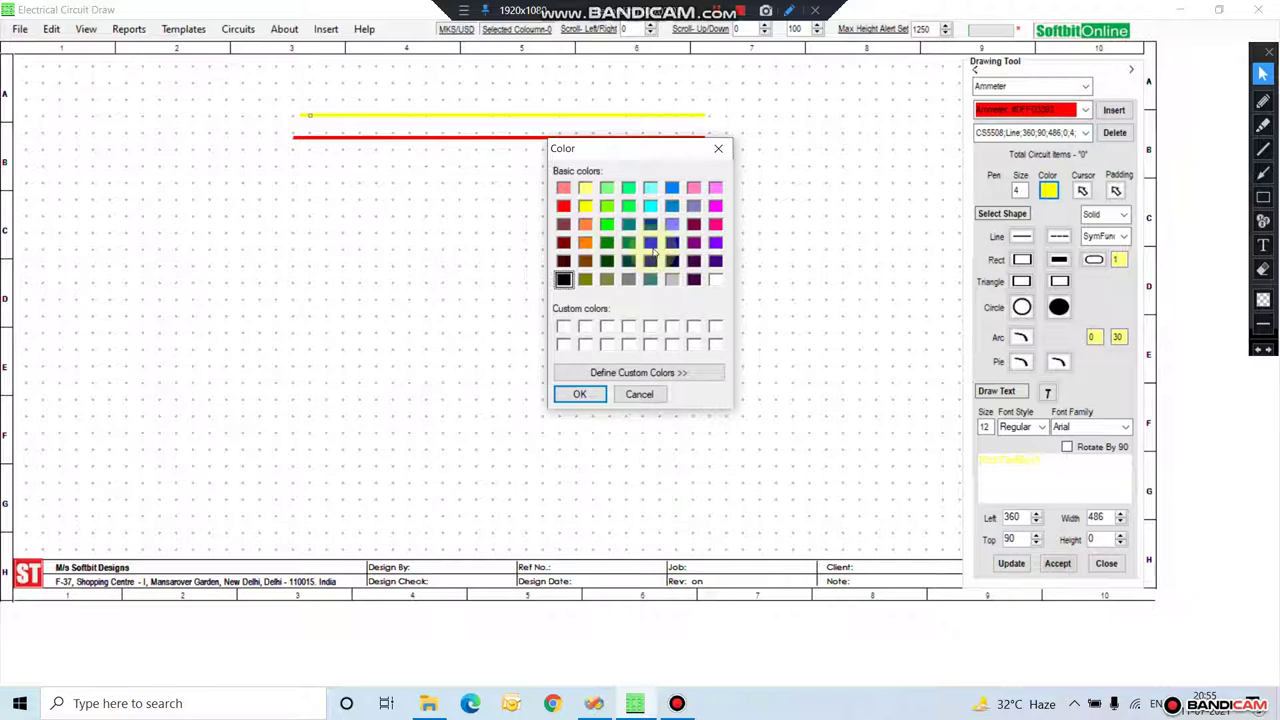
pyautogui.click(650, 243)
pyautogui.click(580, 394)
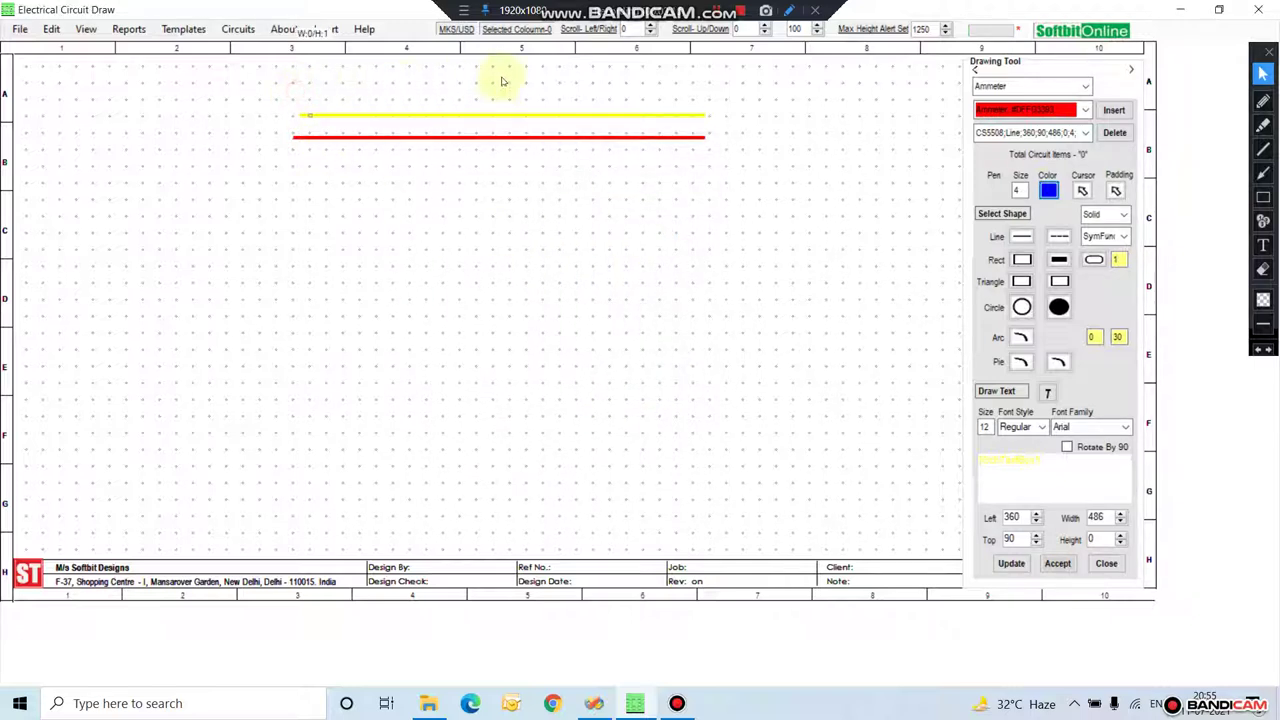
pyautogui.moveTo(700, 98); pyautogui.dragTo(700, 96)
# Step: Find and select the blue line in the drawn-lines list
pyautogui.click(1085, 133)
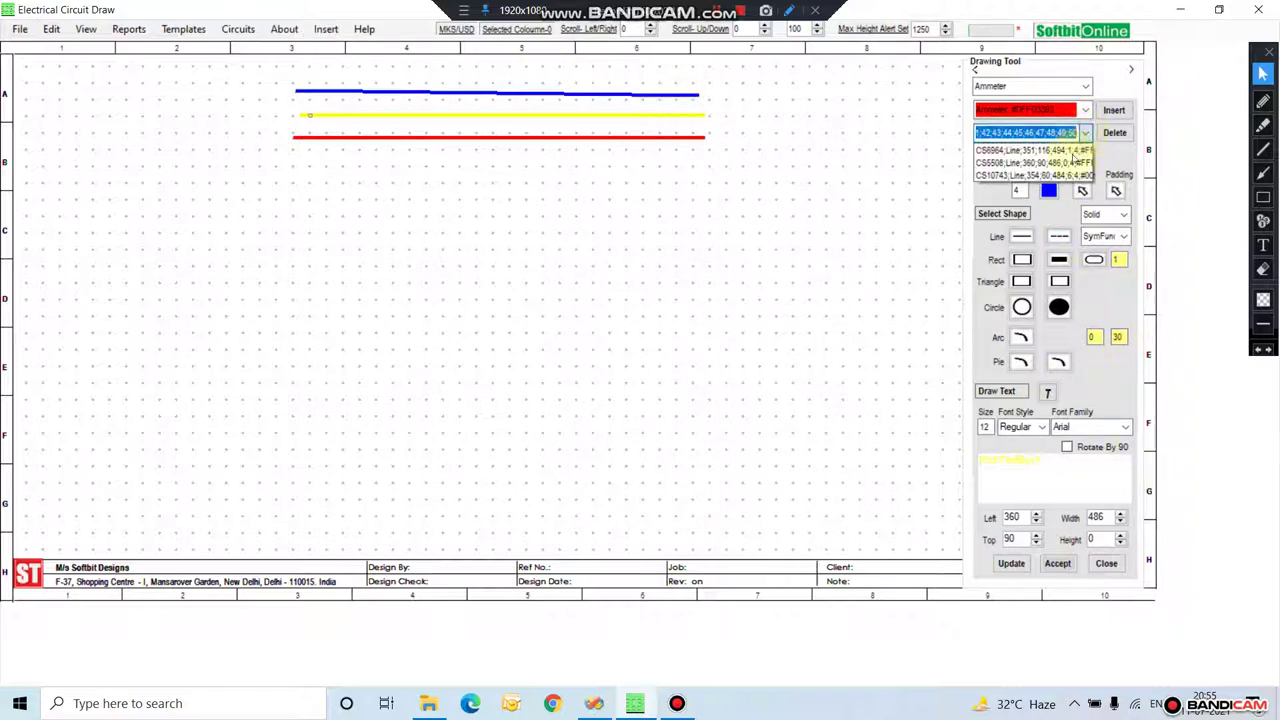
pyautogui.click(1045, 170)
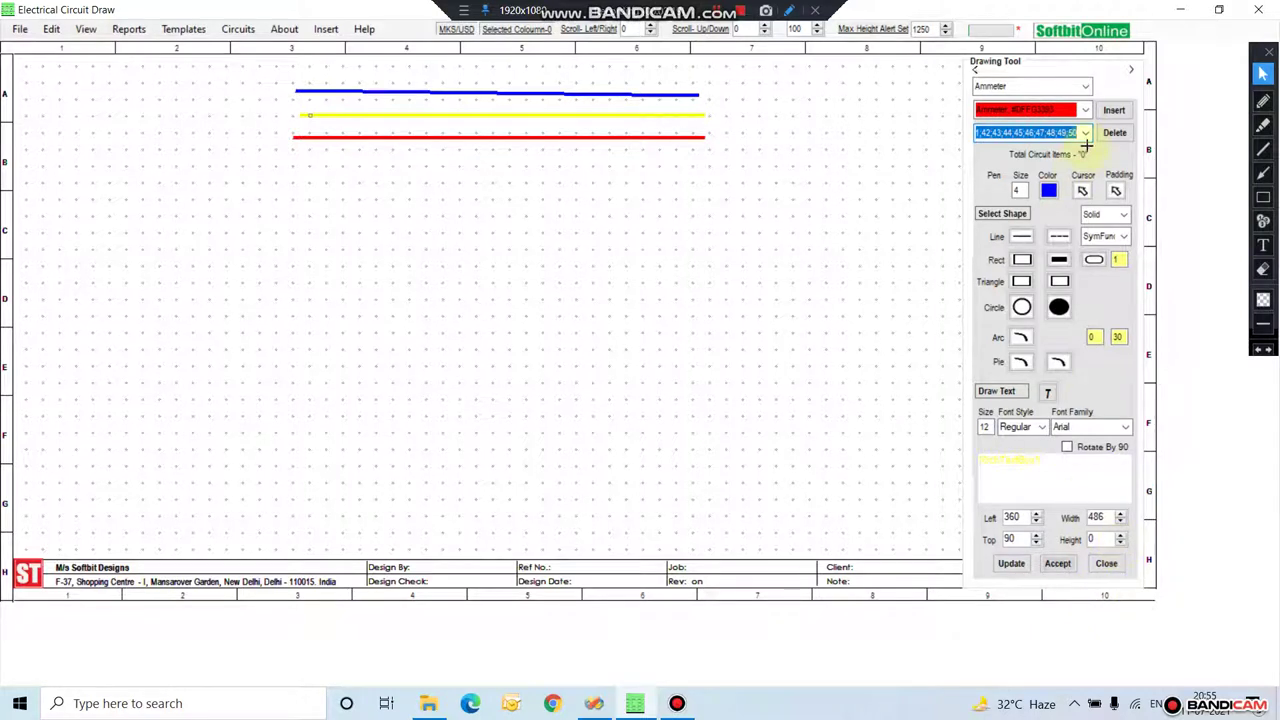
pyautogui.click(1086, 136)
pyautogui.click(1052, 176)
pyautogui.click(1062, 133)
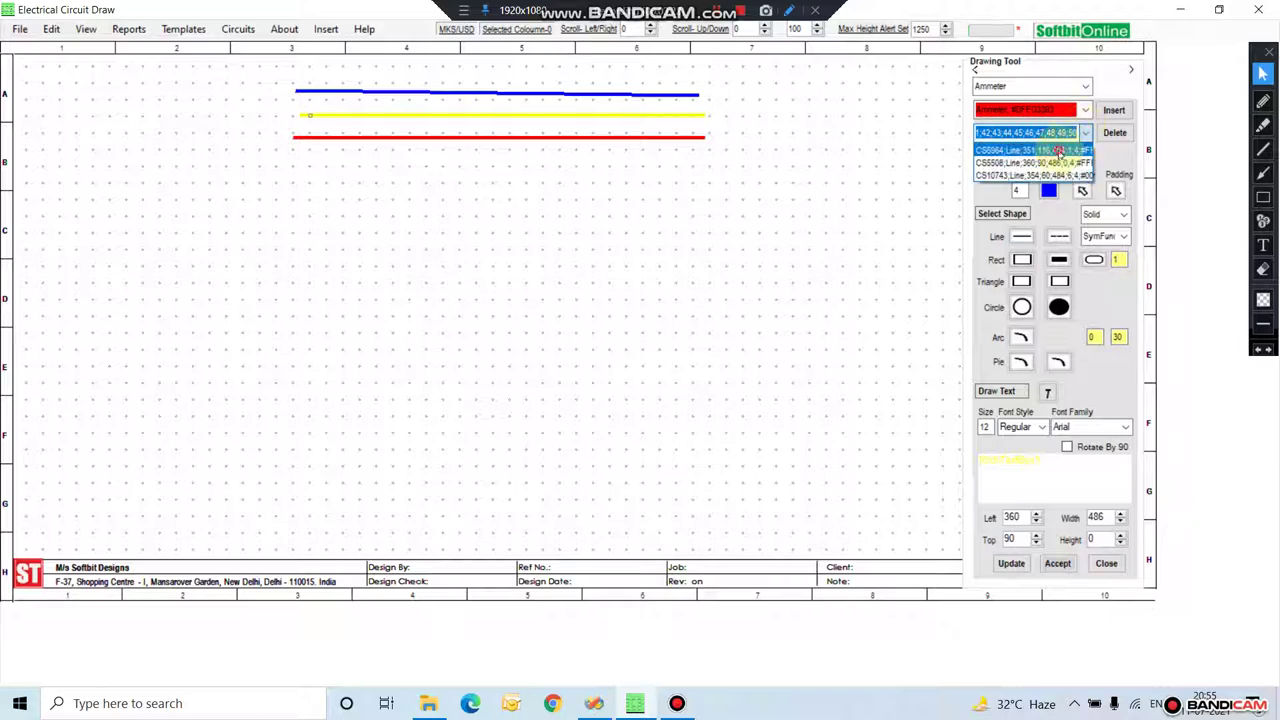
pyautogui.click(1061, 152)
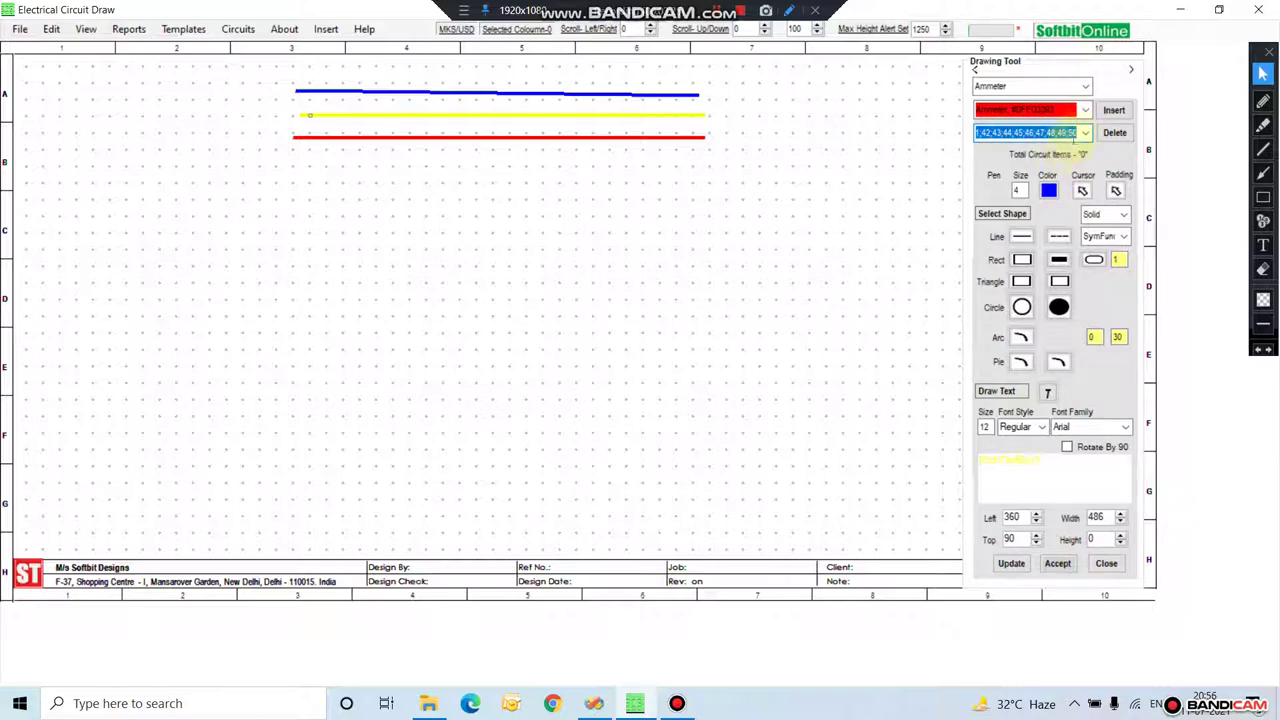
pyautogui.click(1086, 131)
pyautogui.click(1075, 155)
pyautogui.click(1084, 133)
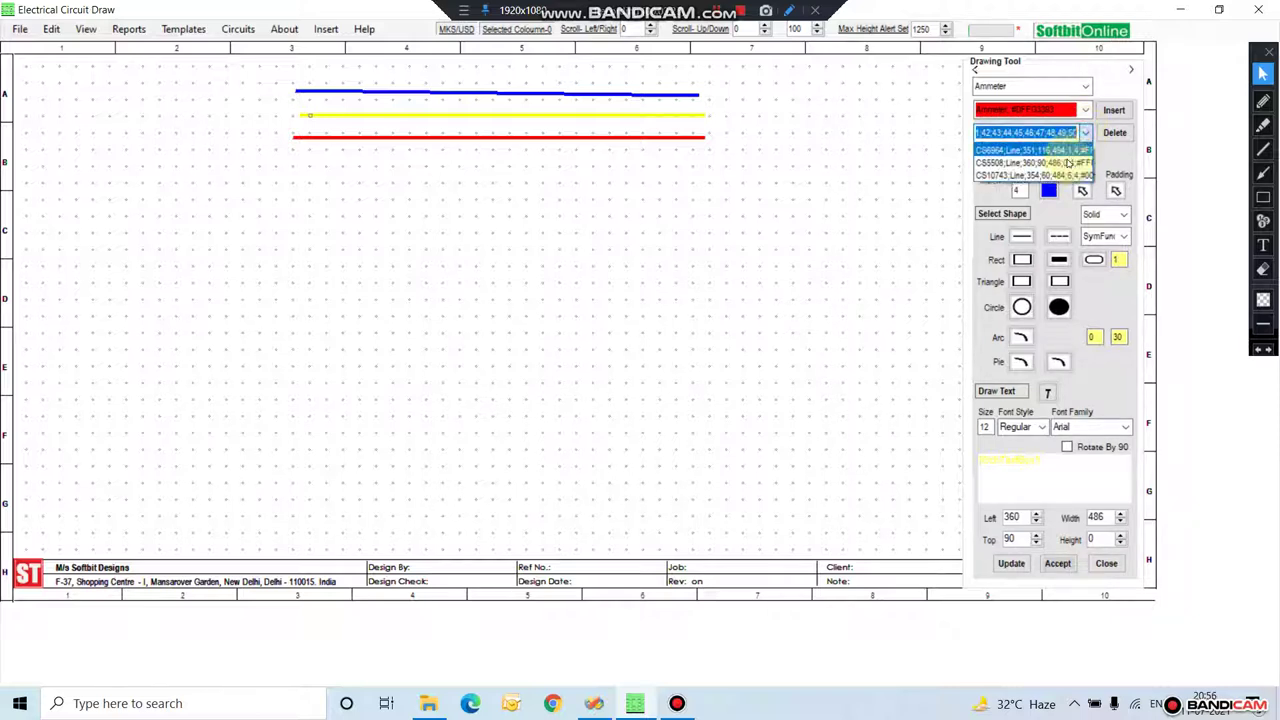
pyautogui.click(1040, 160)
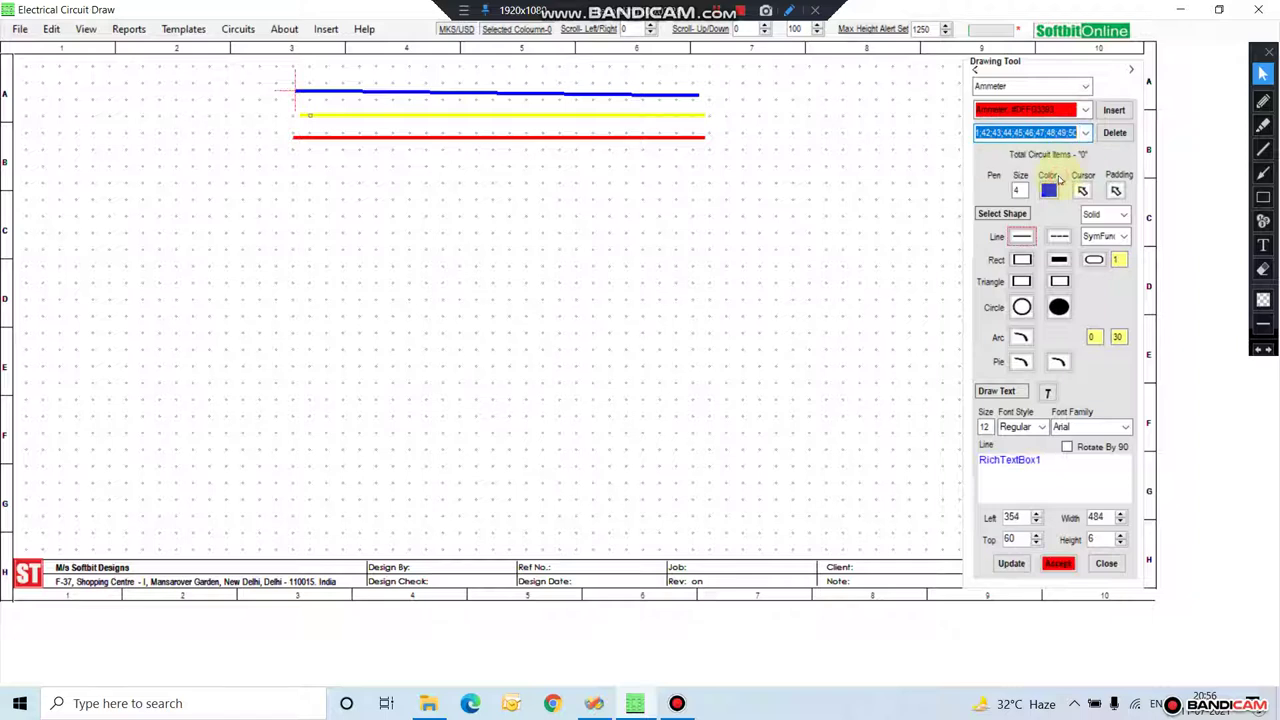
# Step: Lower the blue line's Height from 6 to 2 to make it thinner
pyautogui.click(1120, 543)
pyautogui.click(1120, 543)
pyautogui.click(1120, 543)
pyautogui.click(1120, 543)
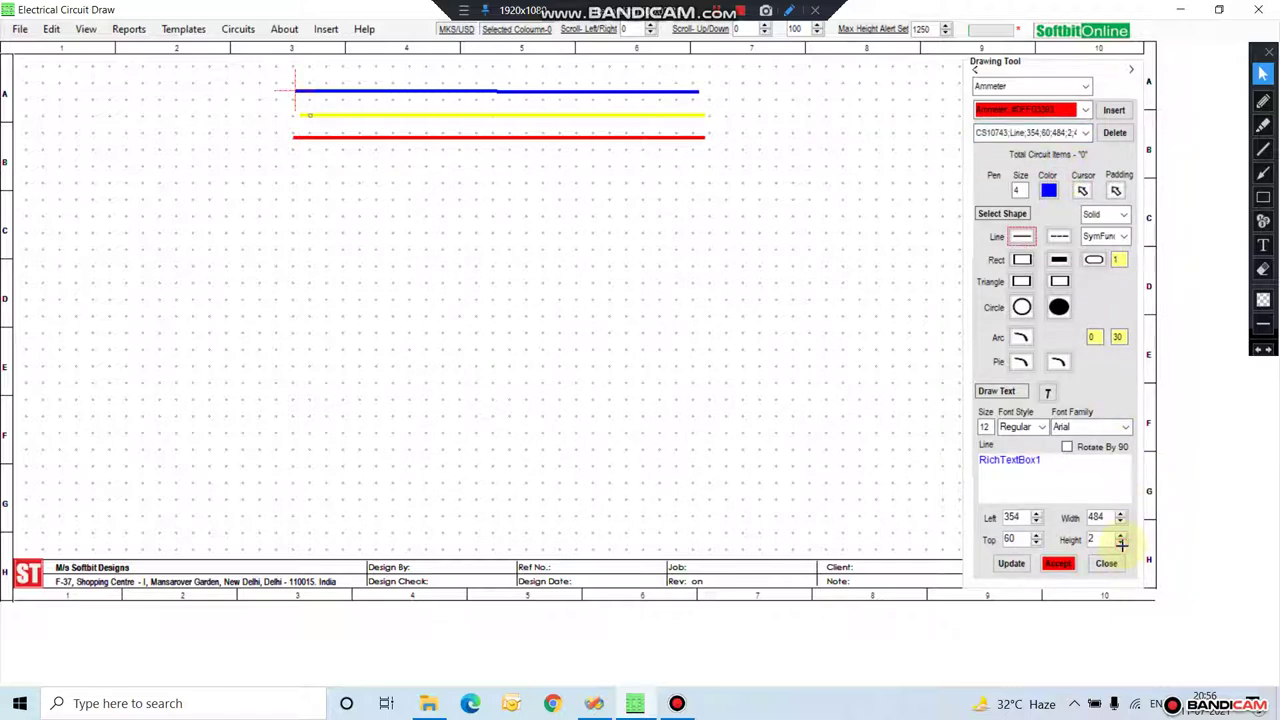
pyautogui.click(1120, 543)
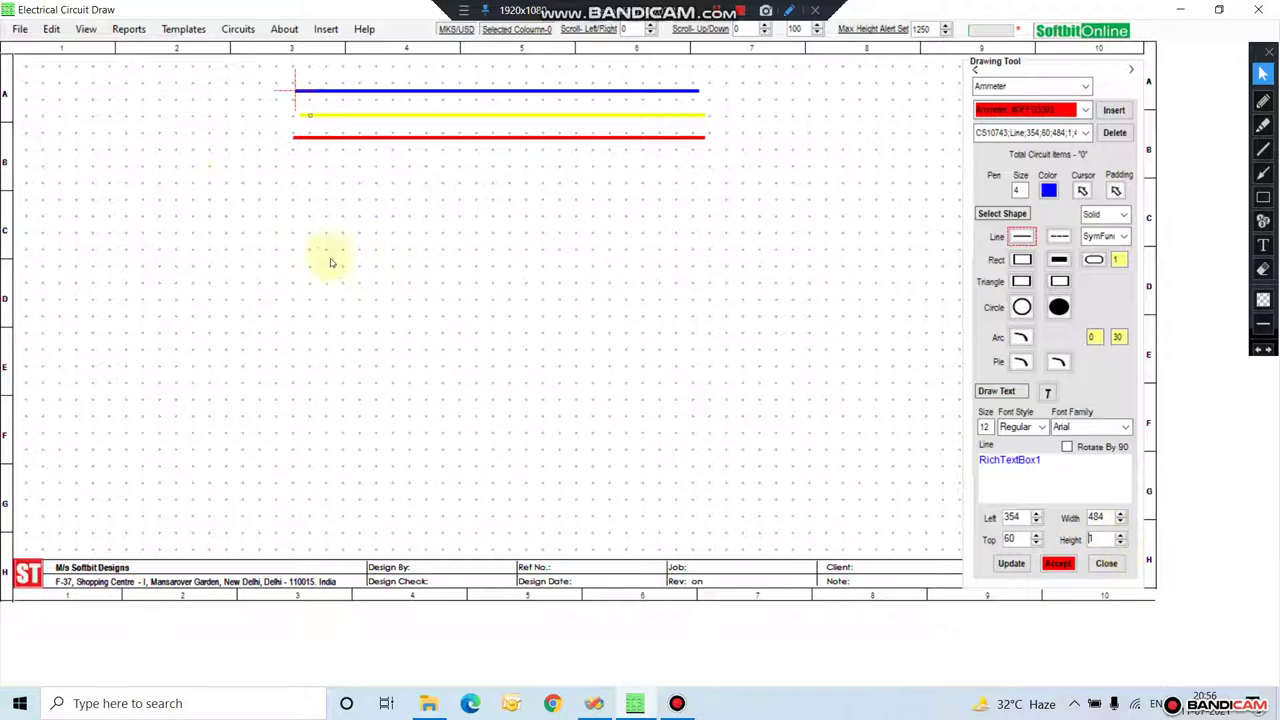
# Step: Save the drawing to the Desktop as CircuitDemo.ckt
pyautogui.click(20, 29)
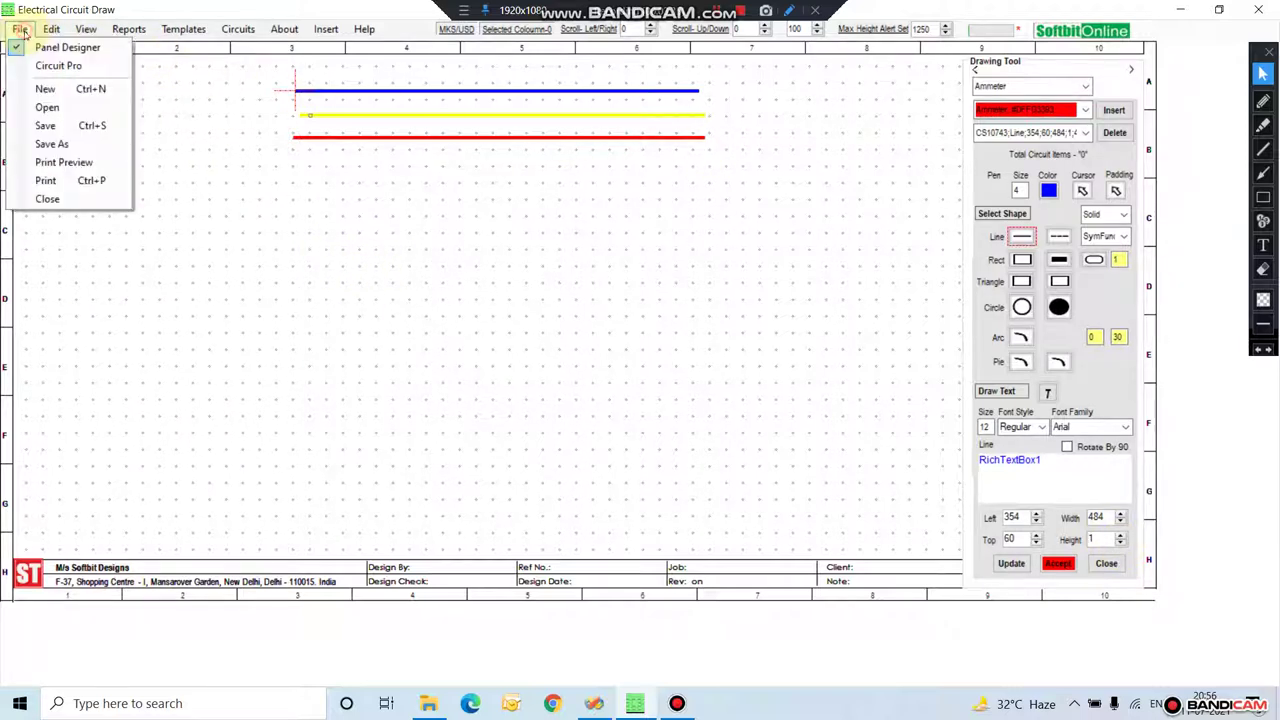
pyautogui.click(45, 126)
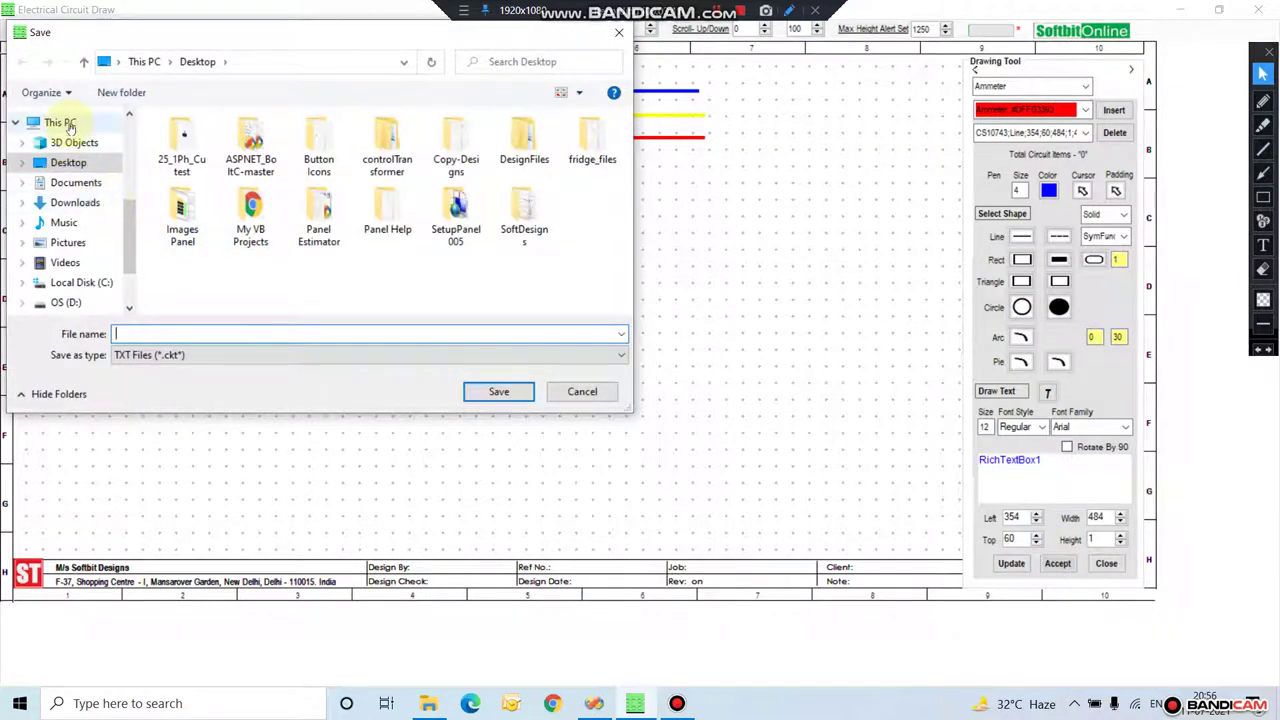
pyautogui.click(77, 184)
pyautogui.click(58, 122)
pyautogui.click(66, 162)
pyautogui.click(163, 333)
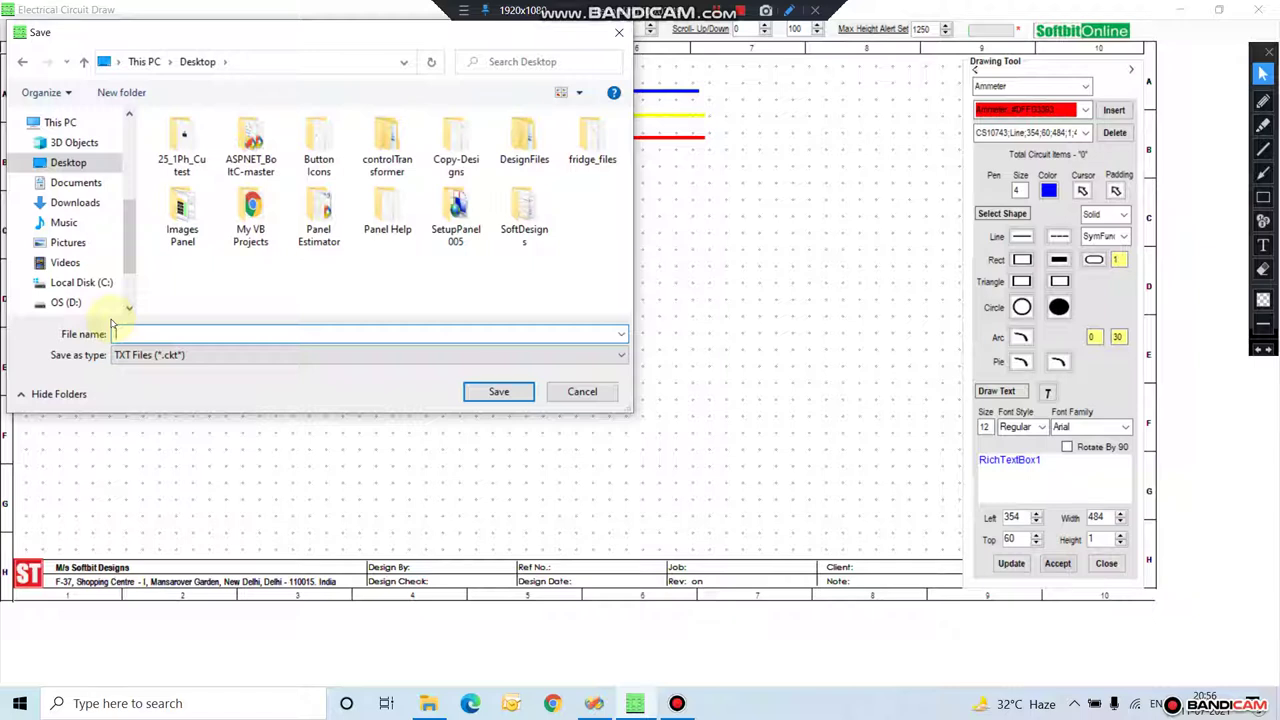
pyautogui.write('CircuitDemo')
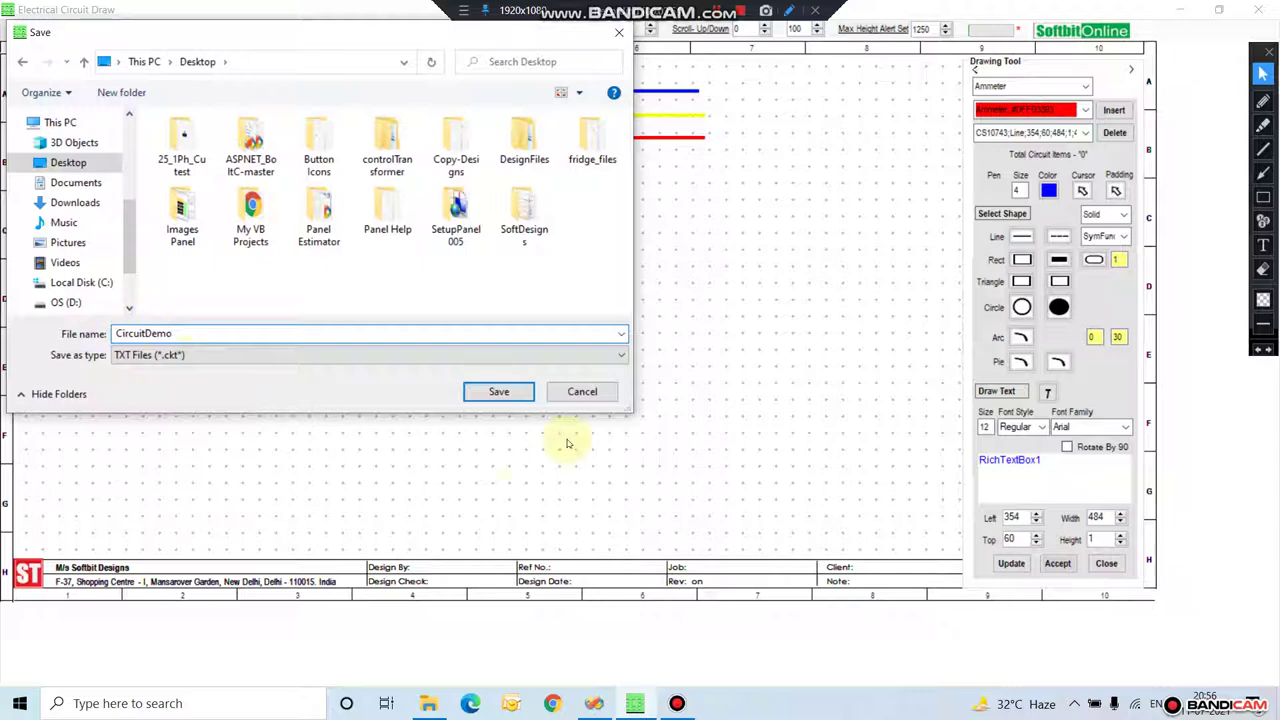
pyautogui.click(499, 391)
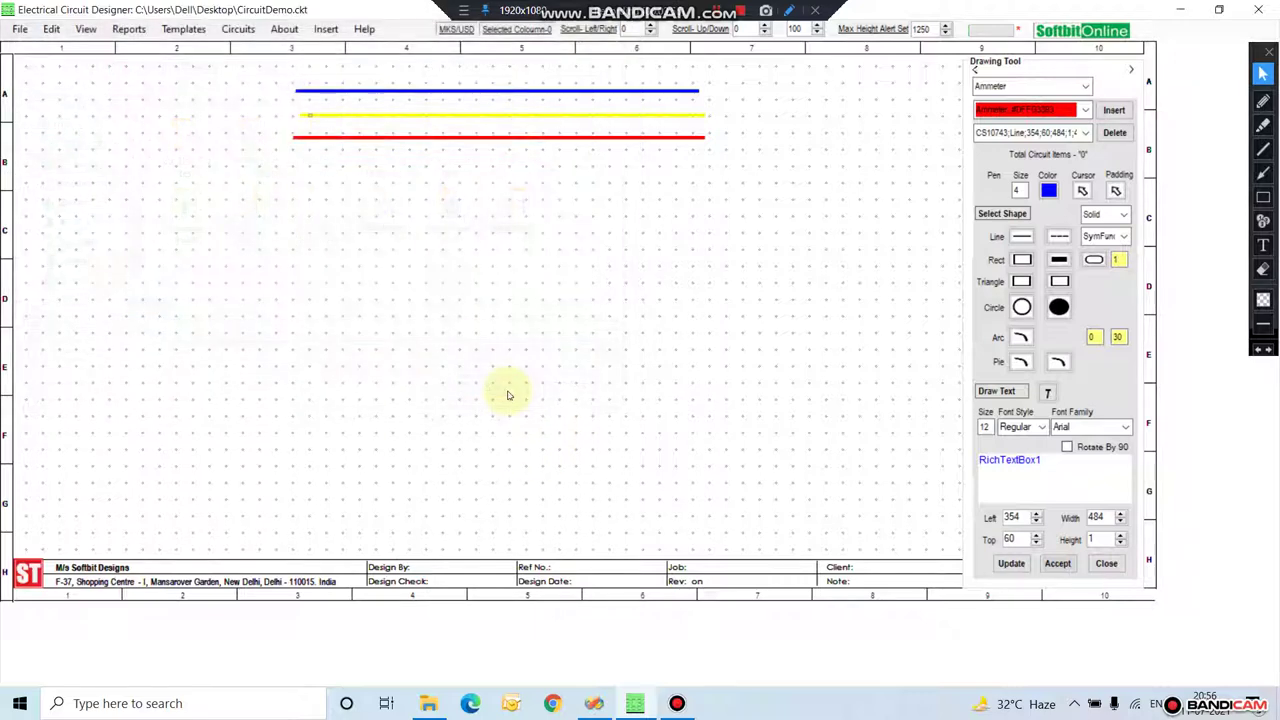
pyautogui.click(1086, 86)
pyautogui.click(1106, 178)
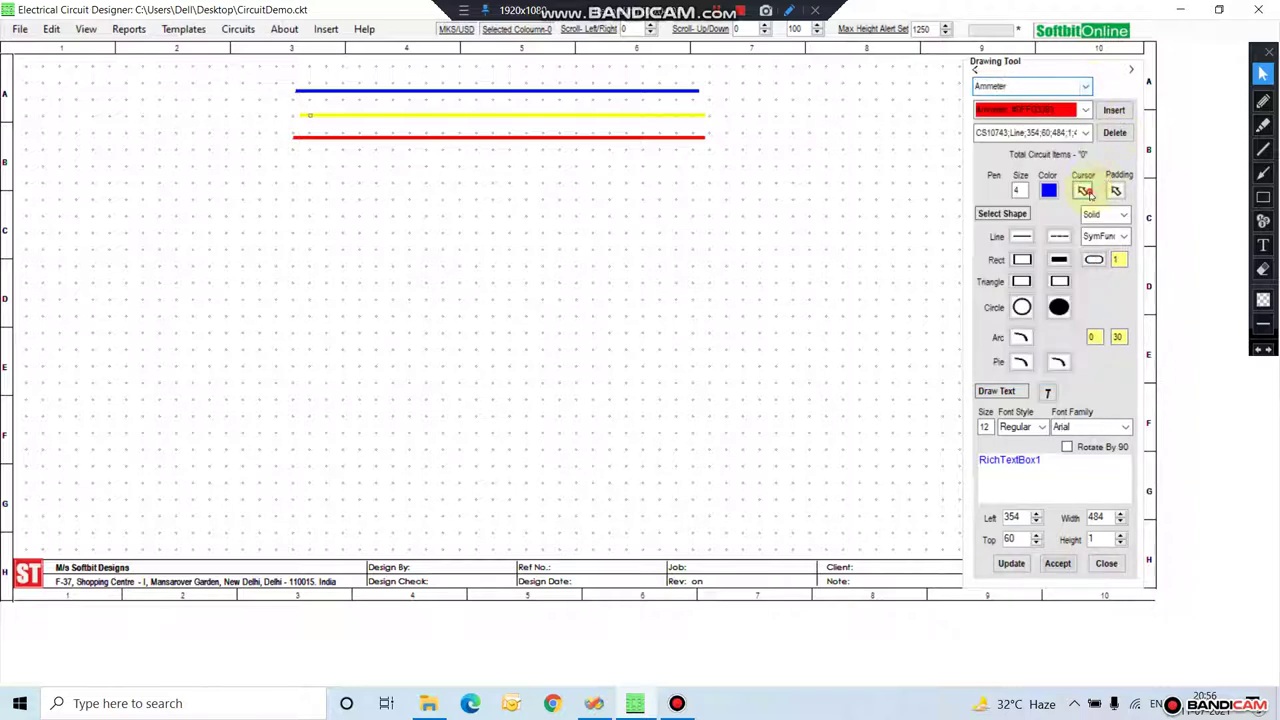
# Step: Set the category to Indicator and insert the red Indicator_R lamp, rL21
pyautogui.click(1086, 86)
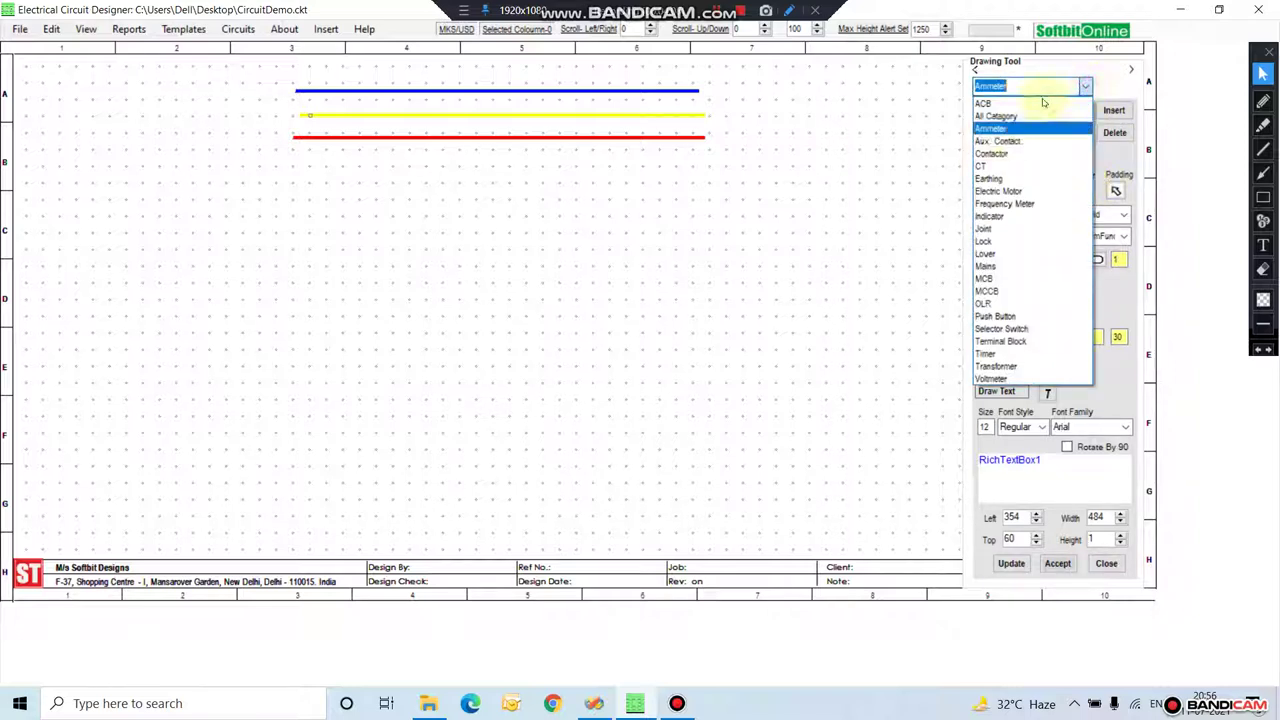
pyautogui.click(1000, 220)
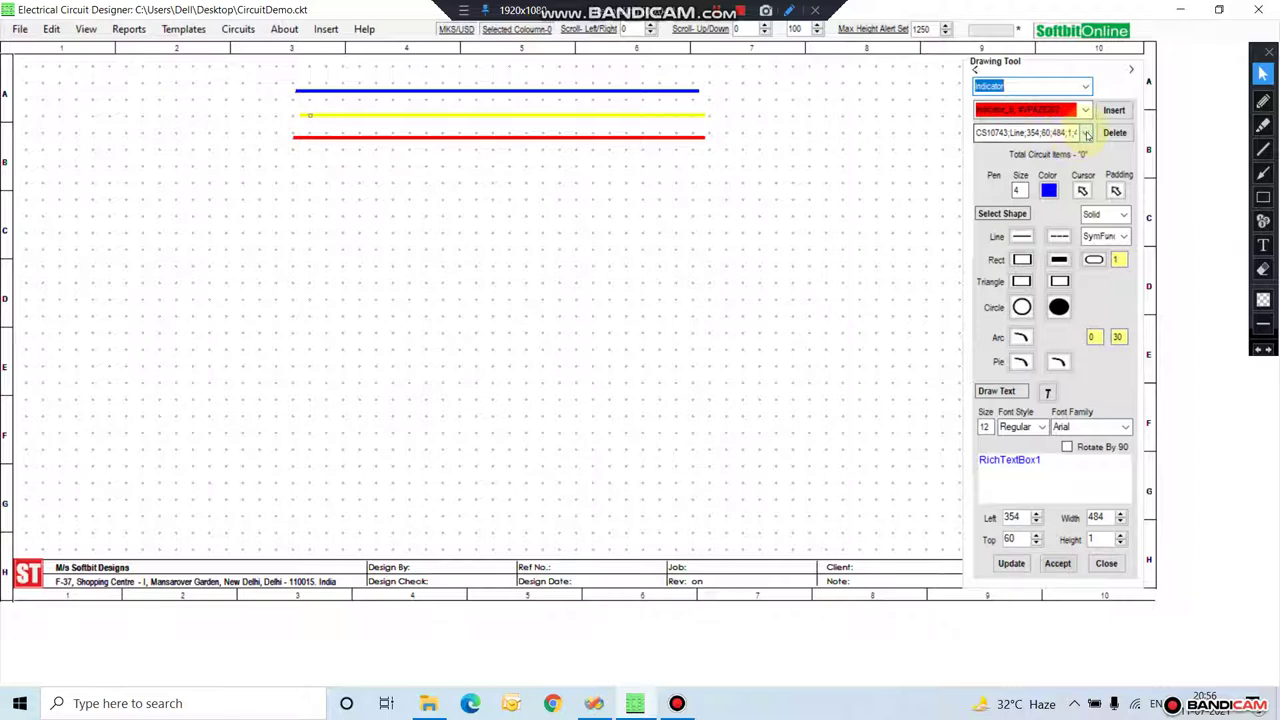
pyautogui.click(1086, 112)
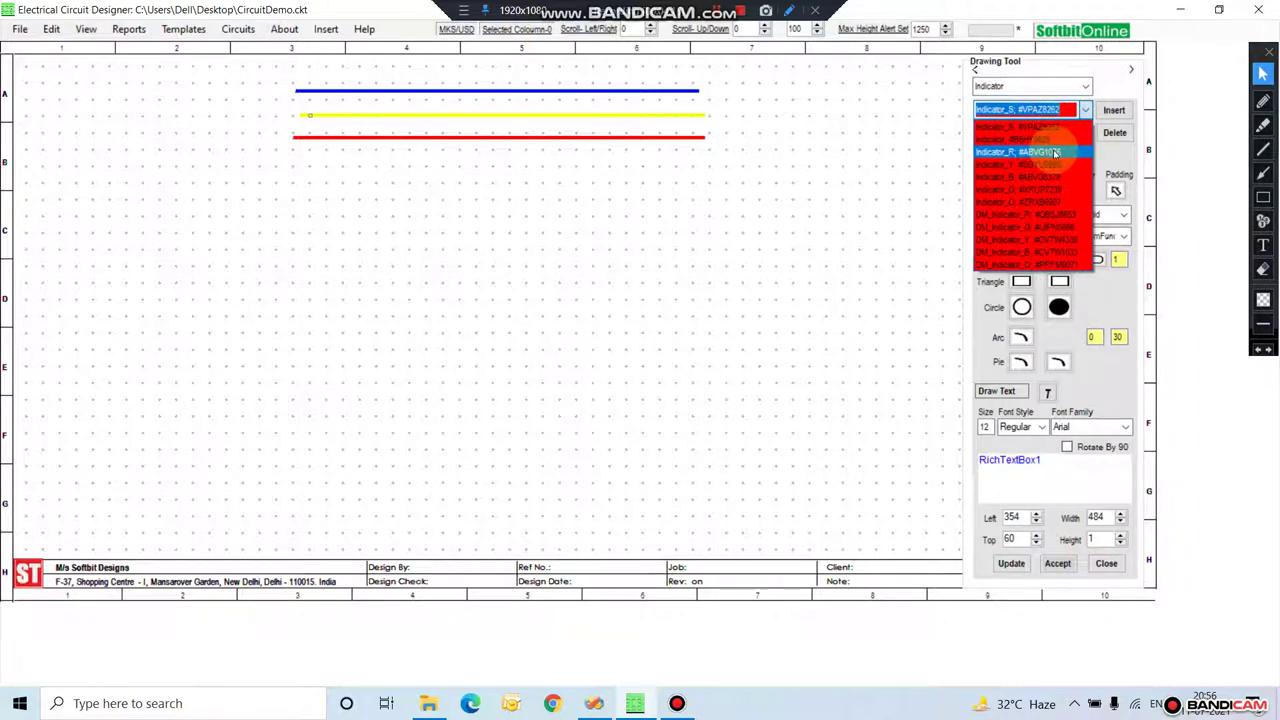
pyautogui.click(1054, 152)
pyautogui.click(1114, 110)
pyautogui.click(425, 261)
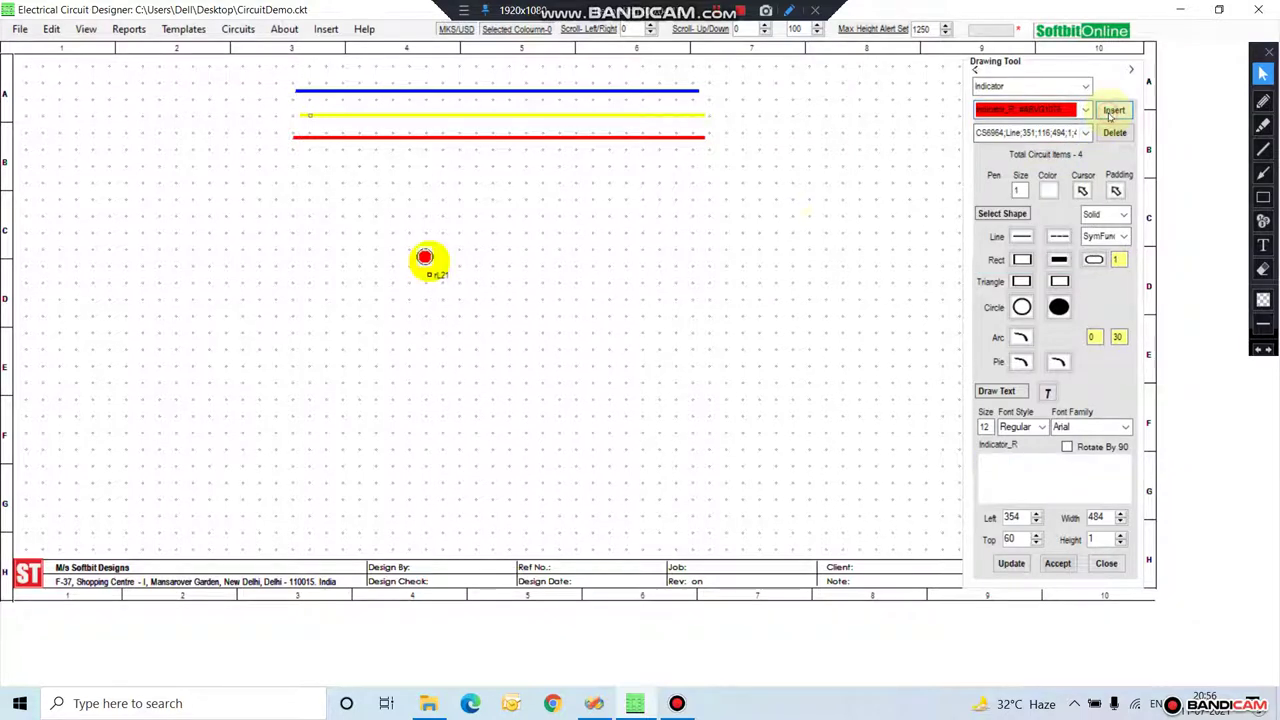
# Step: Move the red lamp below the bus lines to Left 430, Top 216
pyautogui.click(432, 278)
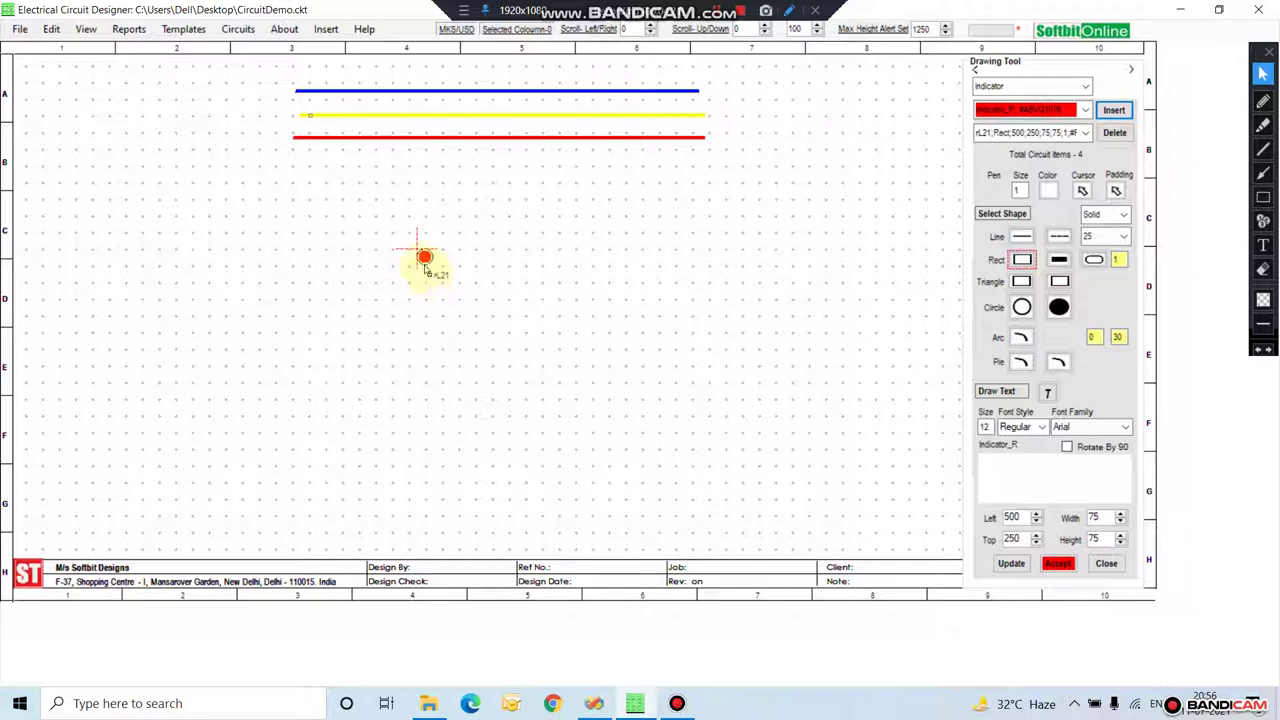
pyautogui.moveTo(430, 275); pyautogui.dragTo(374, 249)
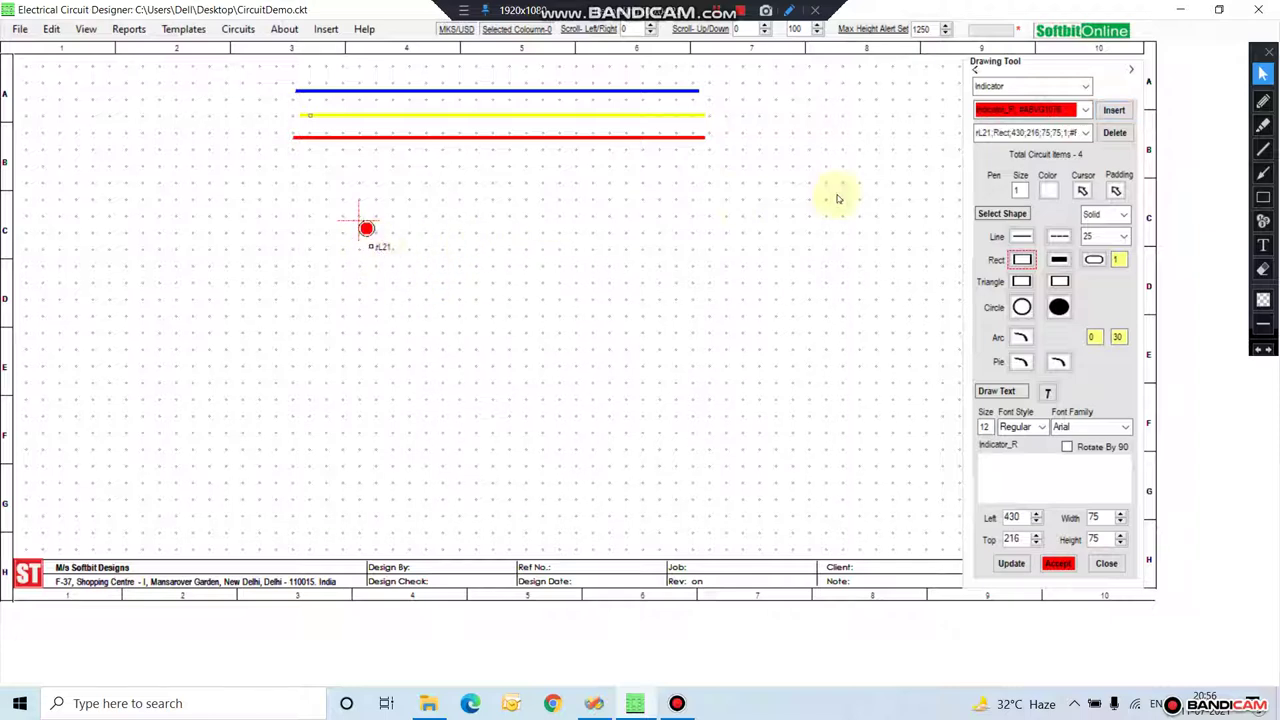
pyautogui.click(1085, 110)
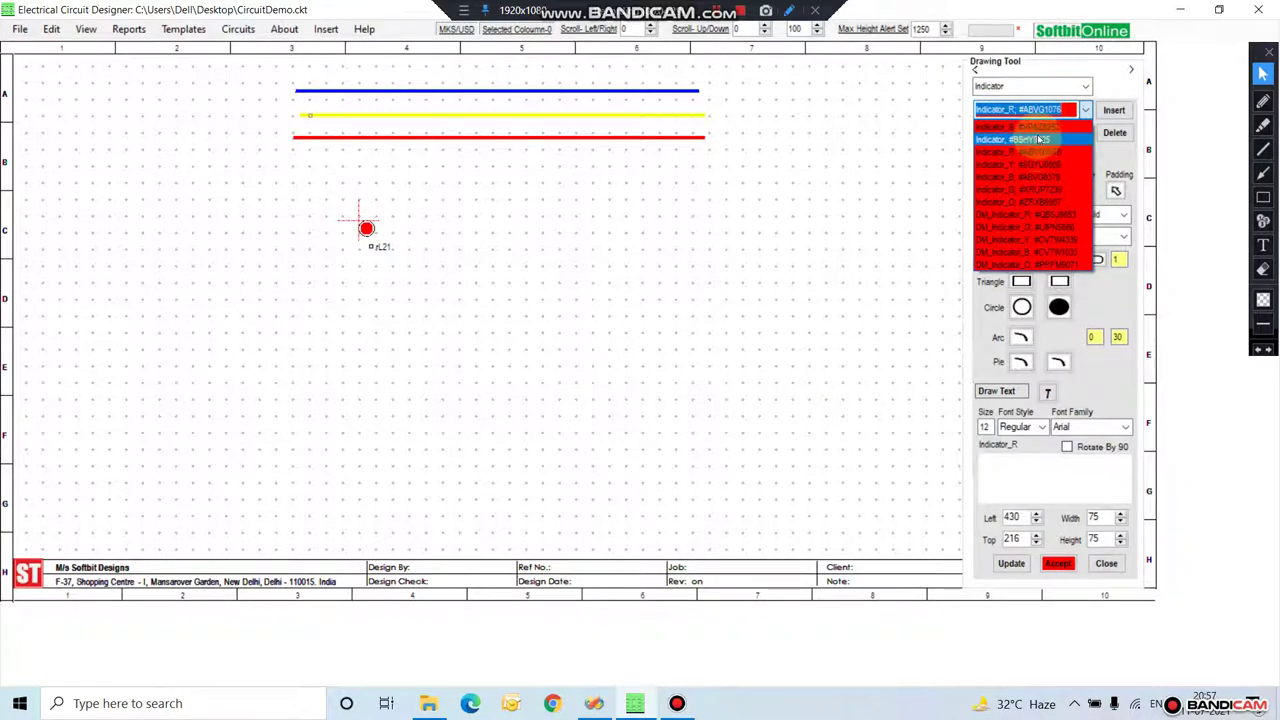
pyautogui.click(1022, 170)
# Step: Insert indicator xL01, undo the accidental red-line move, and place xL01 at Left 426, Top 290
pyautogui.click(1032, 142)
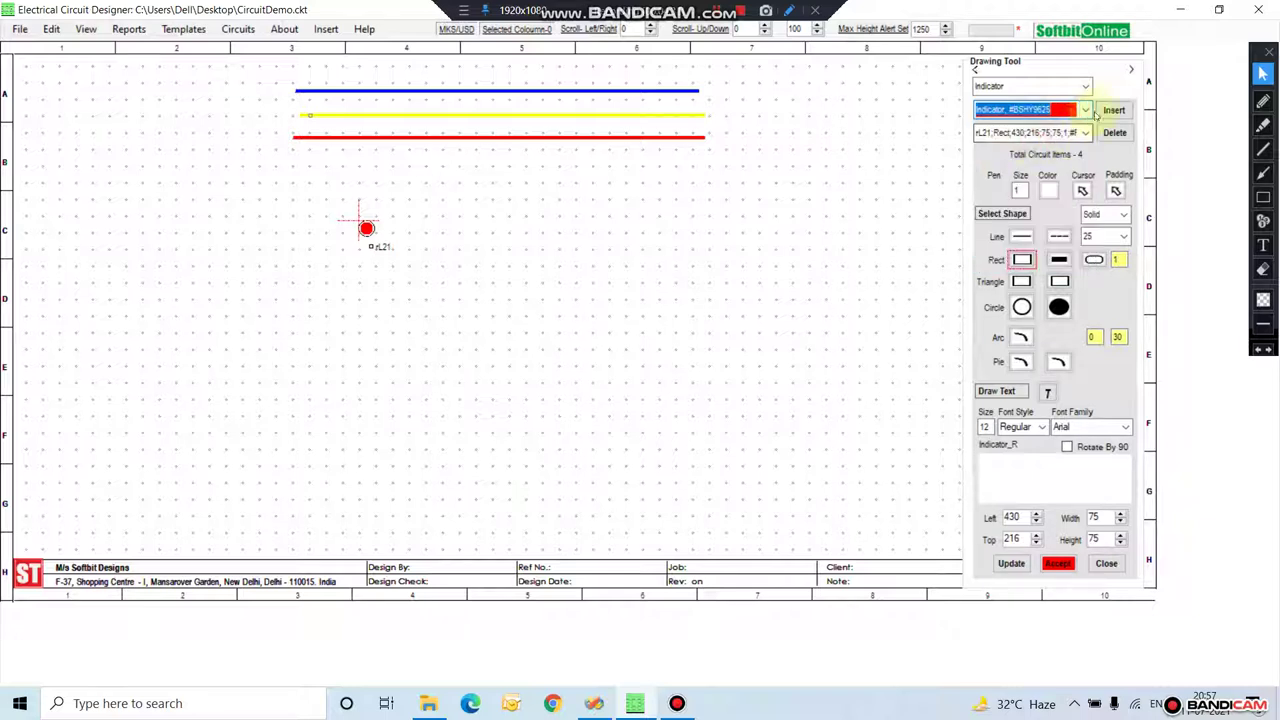
pyautogui.click(1113, 111)
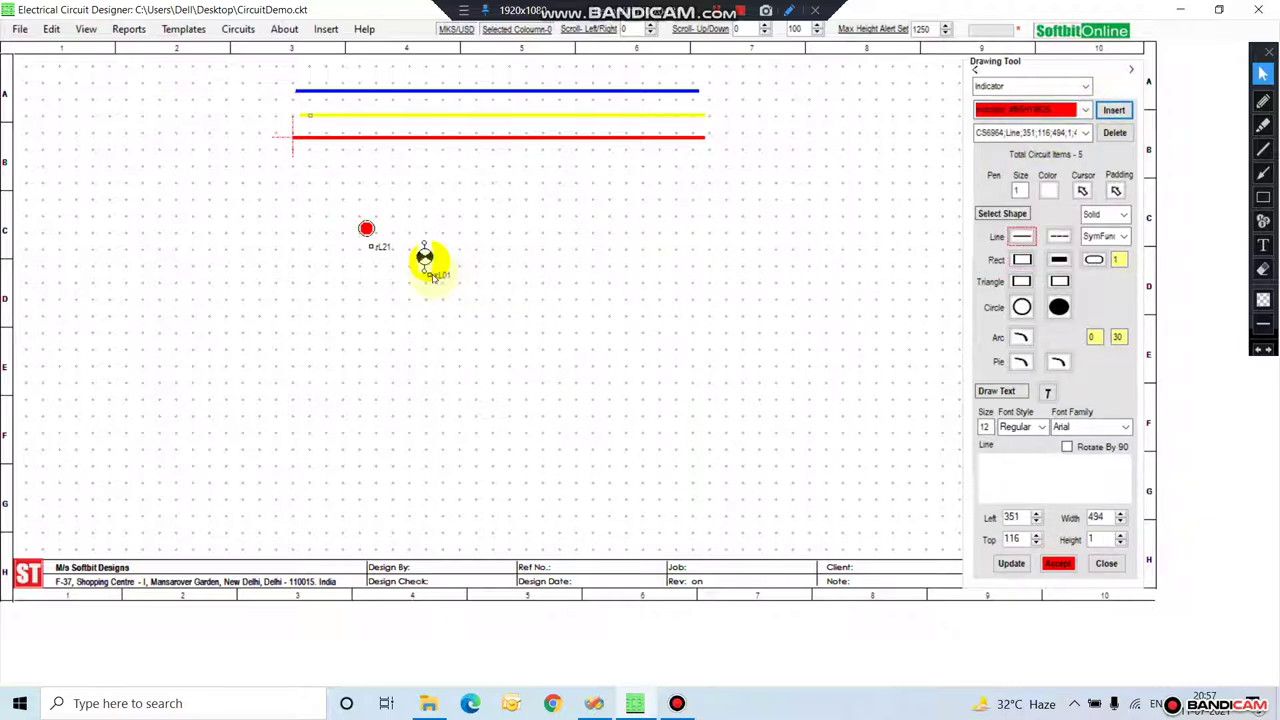
pyautogui.click(426, 276)
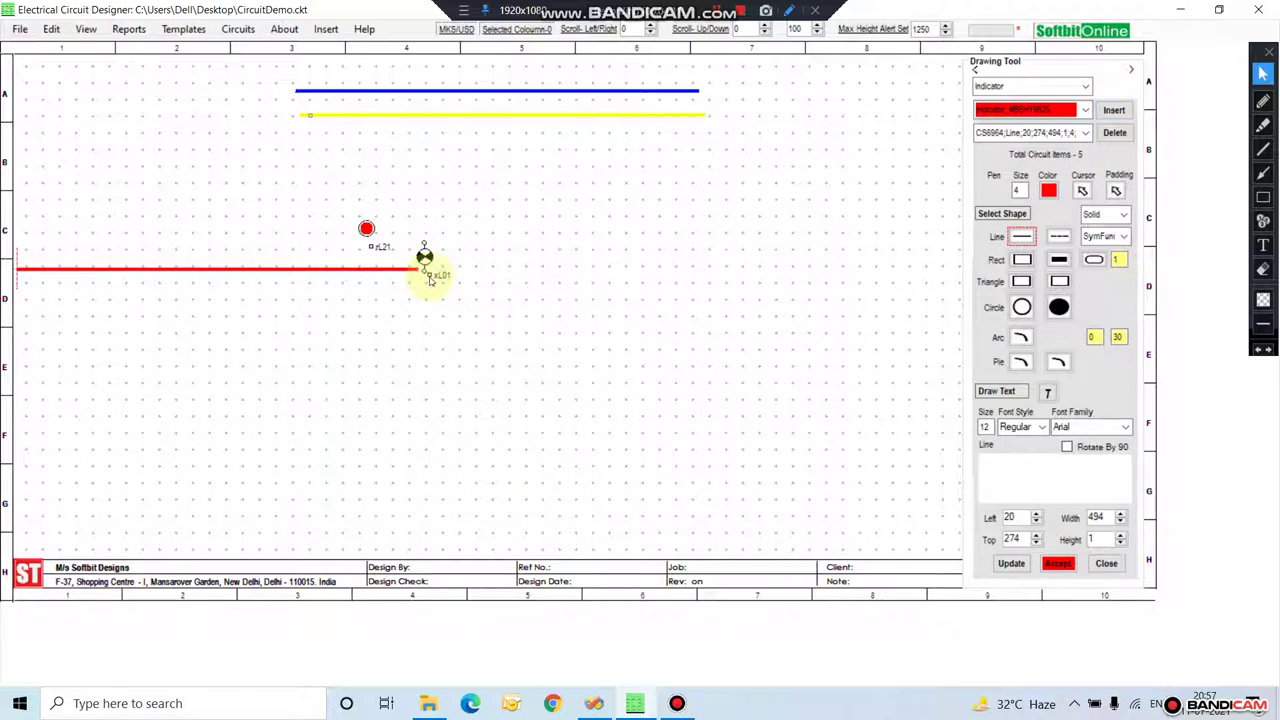
pyautogui.hotkey('ctrl', 'z')
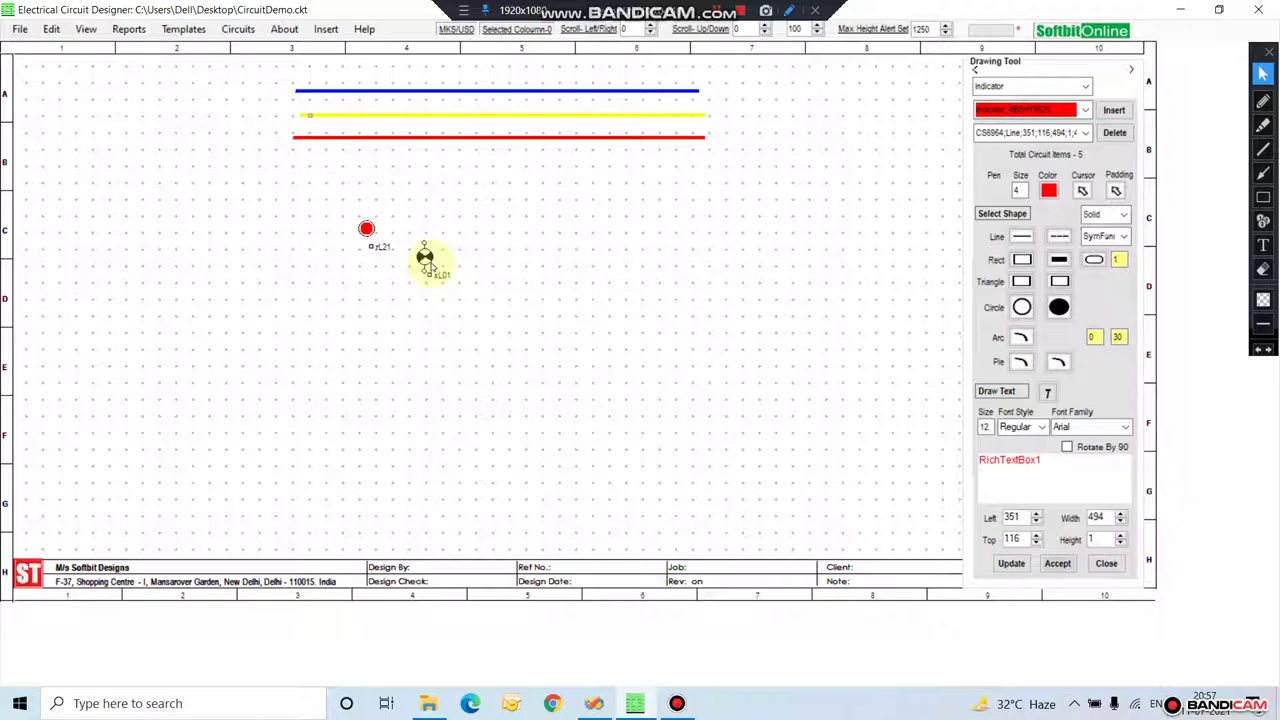
pyautogui.click(430, 278)
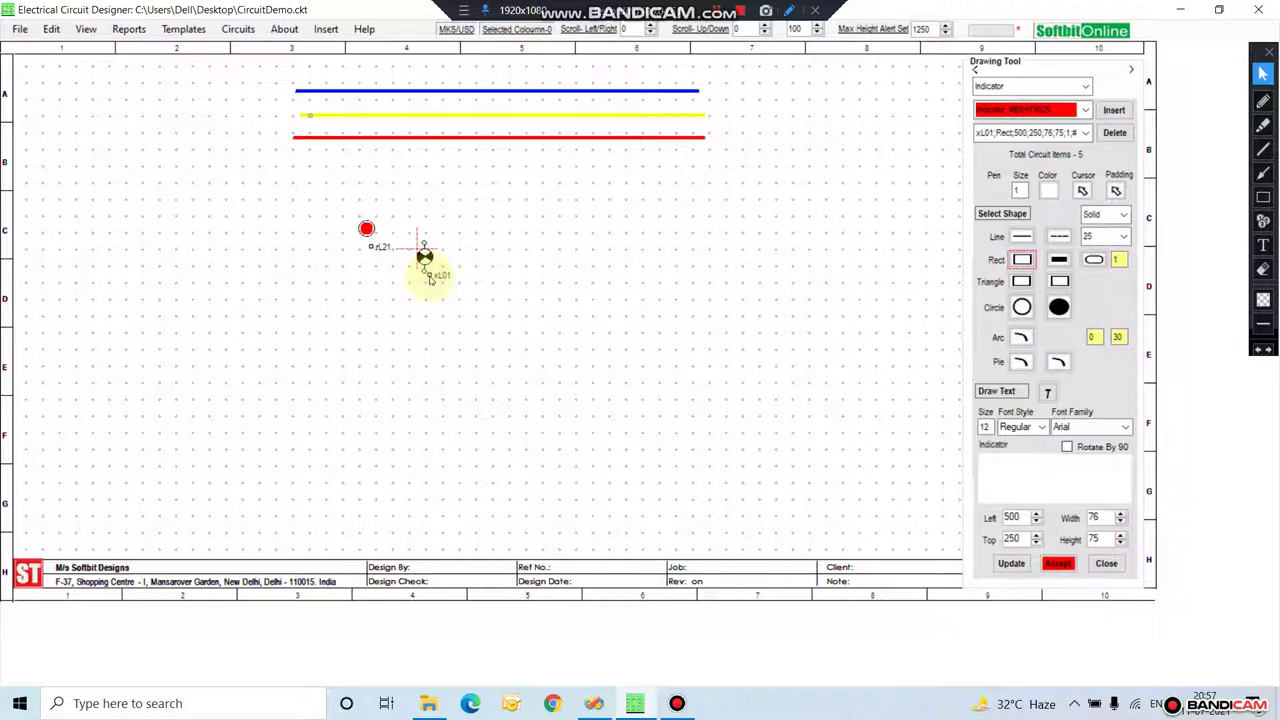
pyautogui.moveTo(430, 278); pyautogui.dragTo(368, 310)
pyautogui.click(1086, 110)
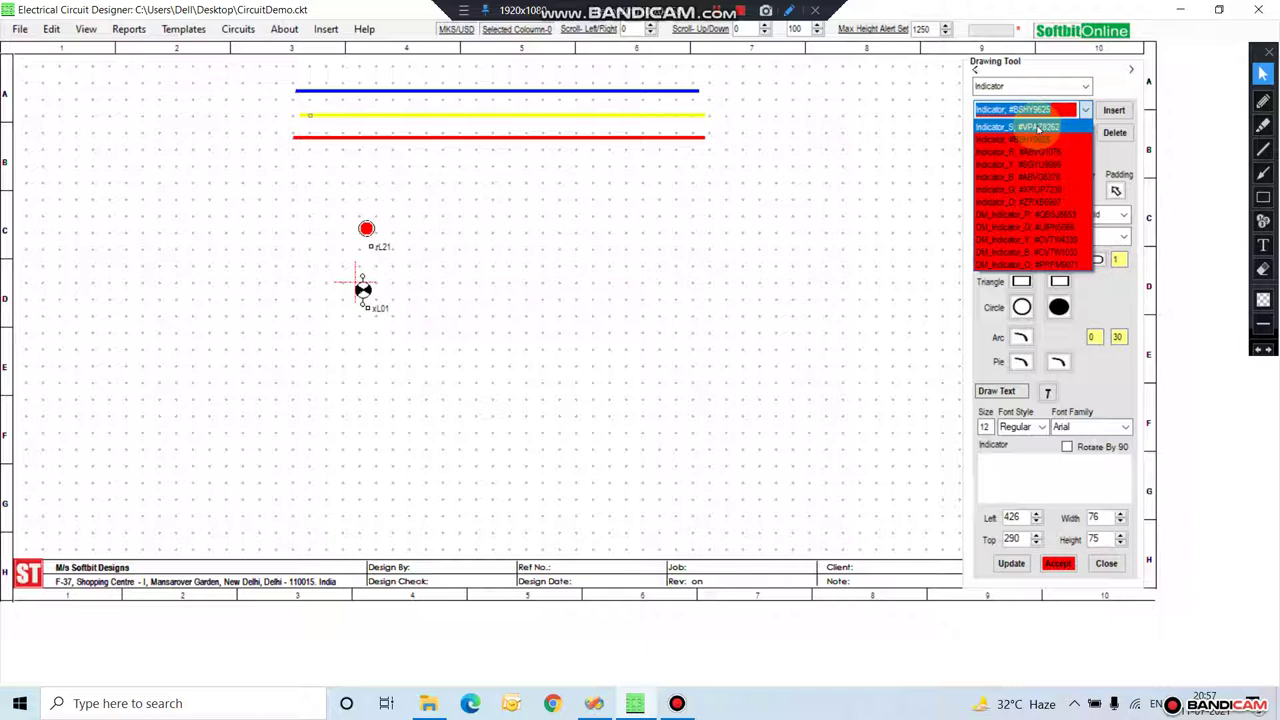
# Step: Insert another indicator lamp, sL91, from the indicator symbol list
pyautogui.click(1040, 128)
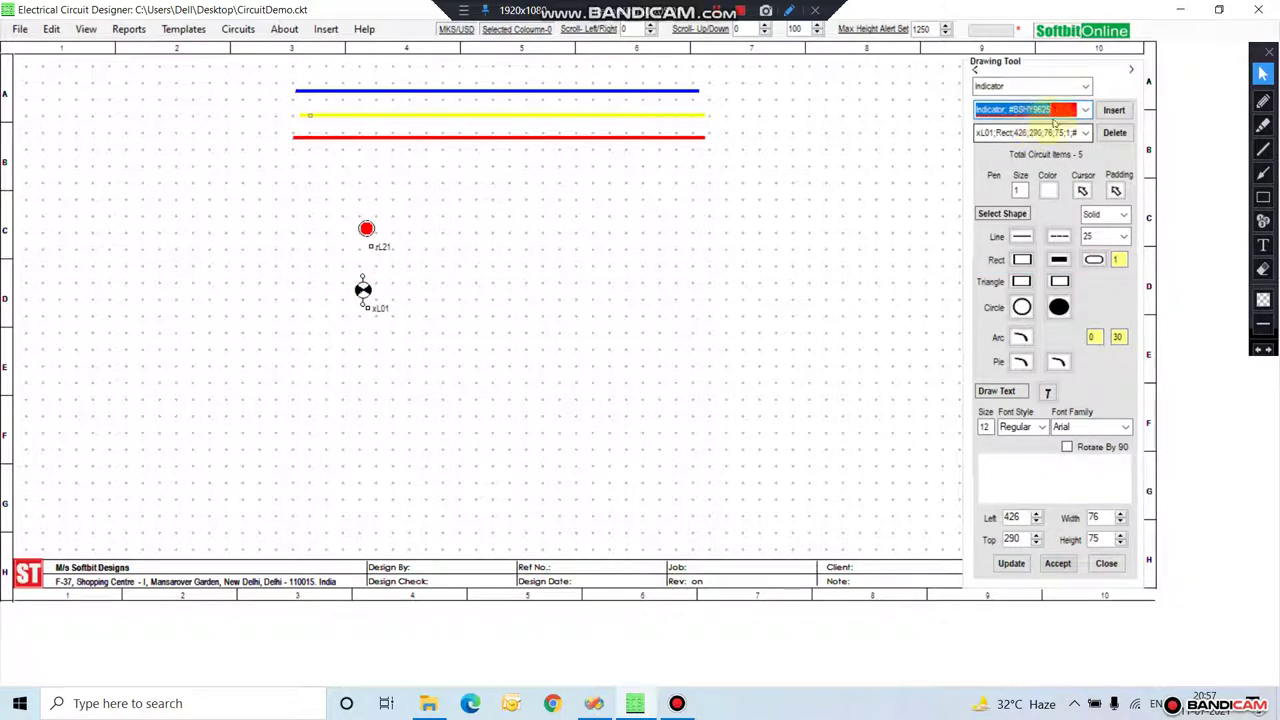
pyautogui.click(1067, 118)
pyautogui.click(1060, 126)
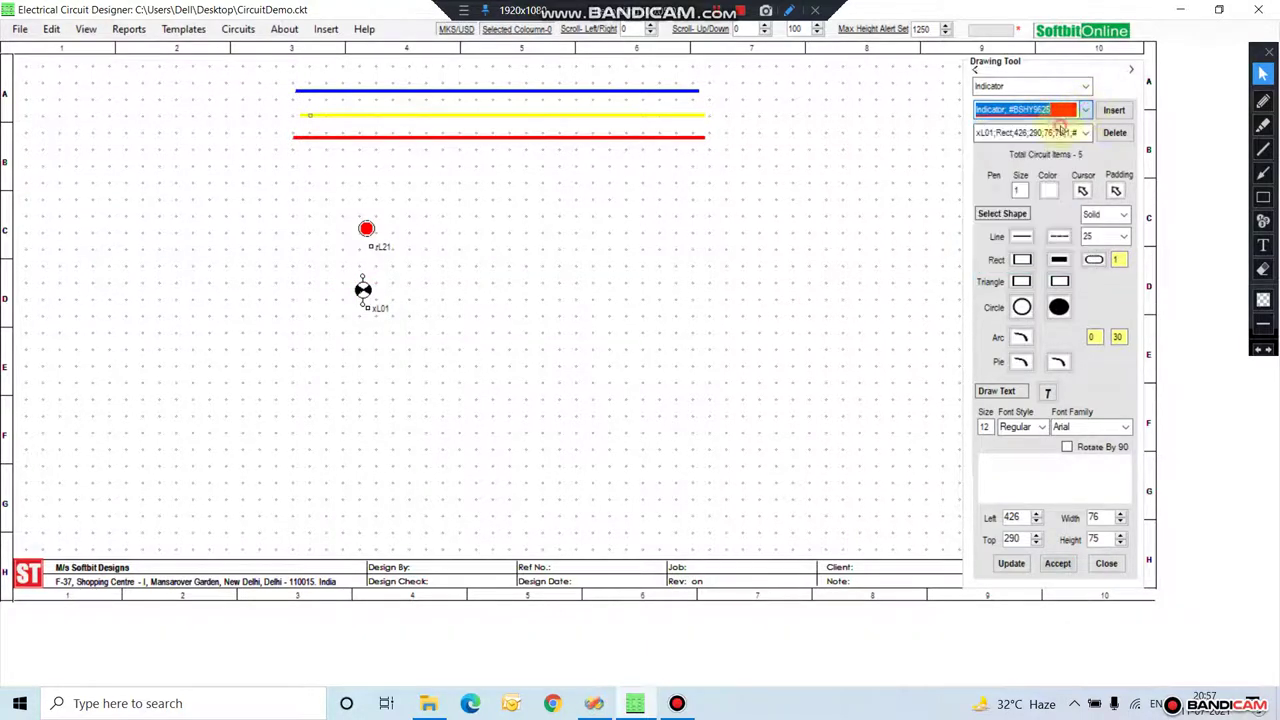
pyautogui.click(1114, 110)
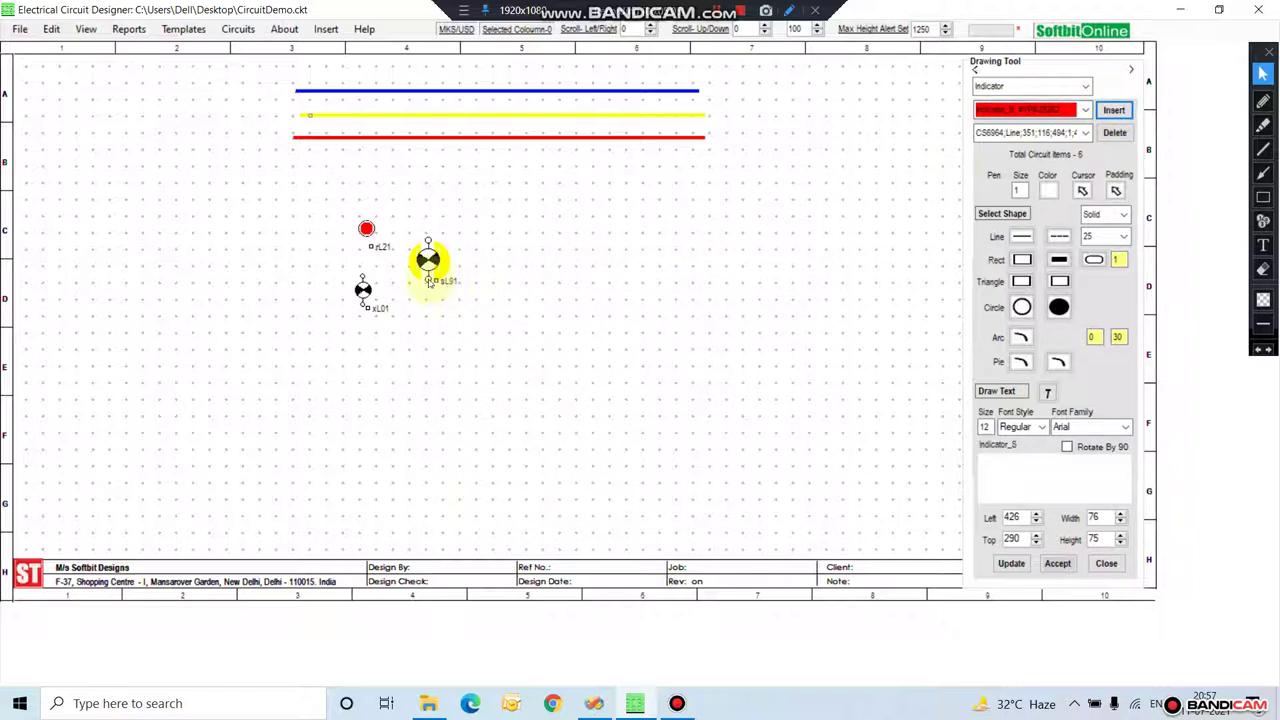
# Step: Move the sL91 lamp directly below xL01, to Left 425, Top 358
pyautogui.click(438, 283)
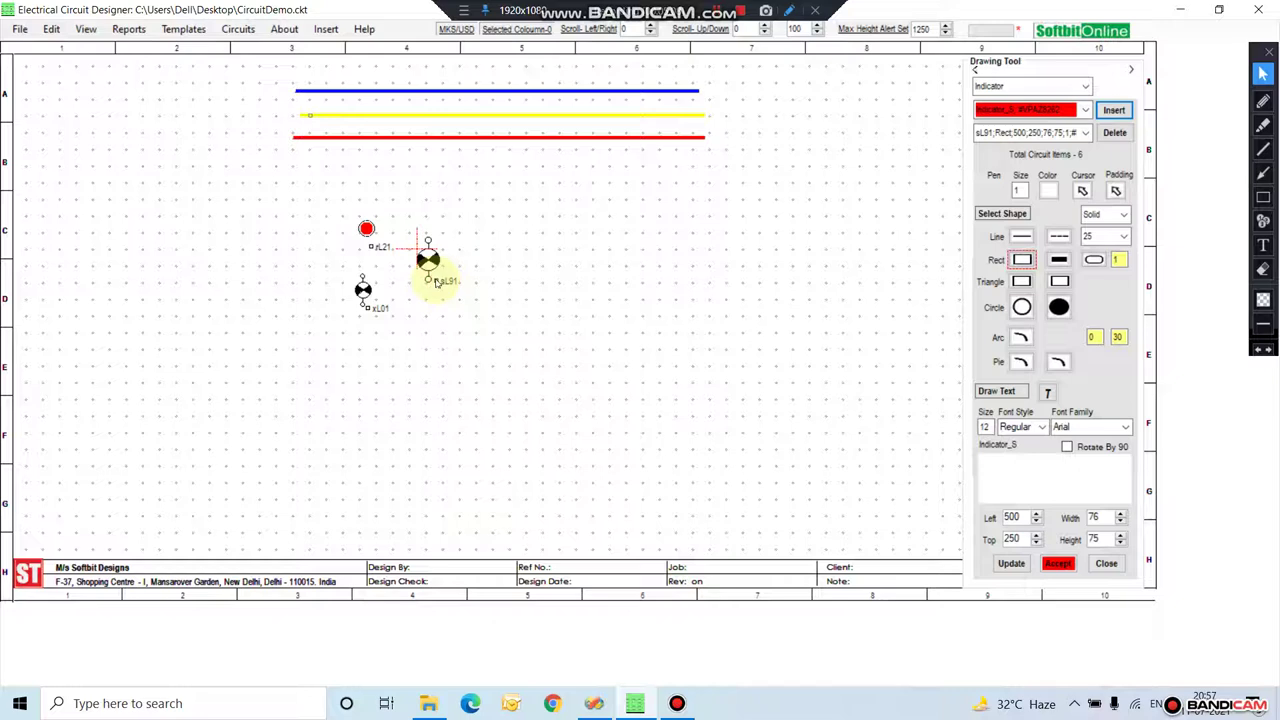
pyautogui.moveTo(435, 280); pyautogui.dragTo(437, 284)
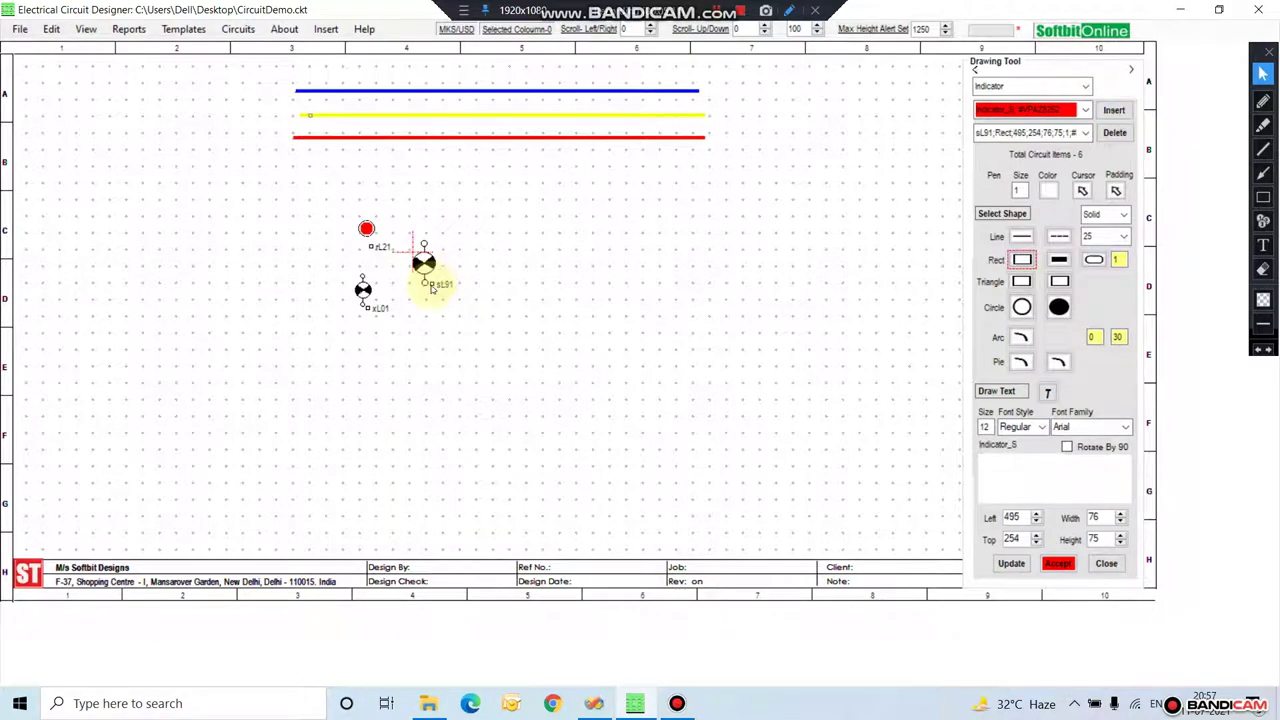
pyautogui.click(369, 365)
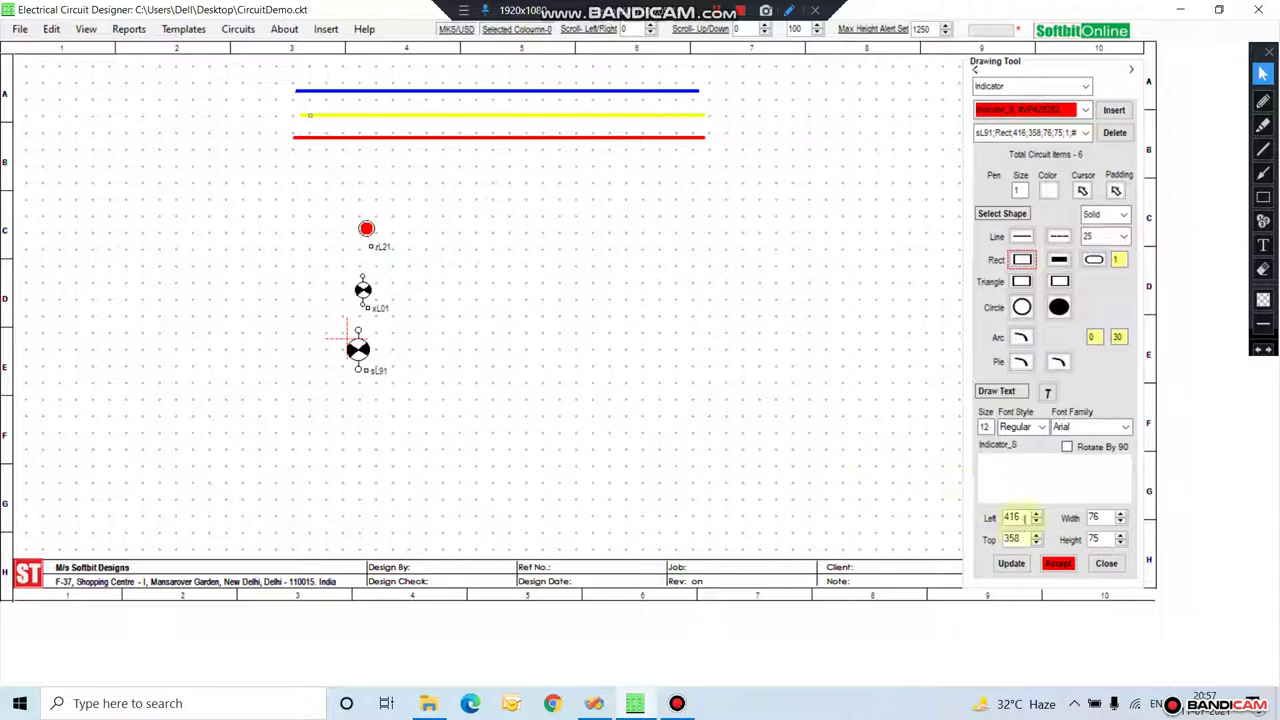
pyautogui.scroll(8, 1023, 518)
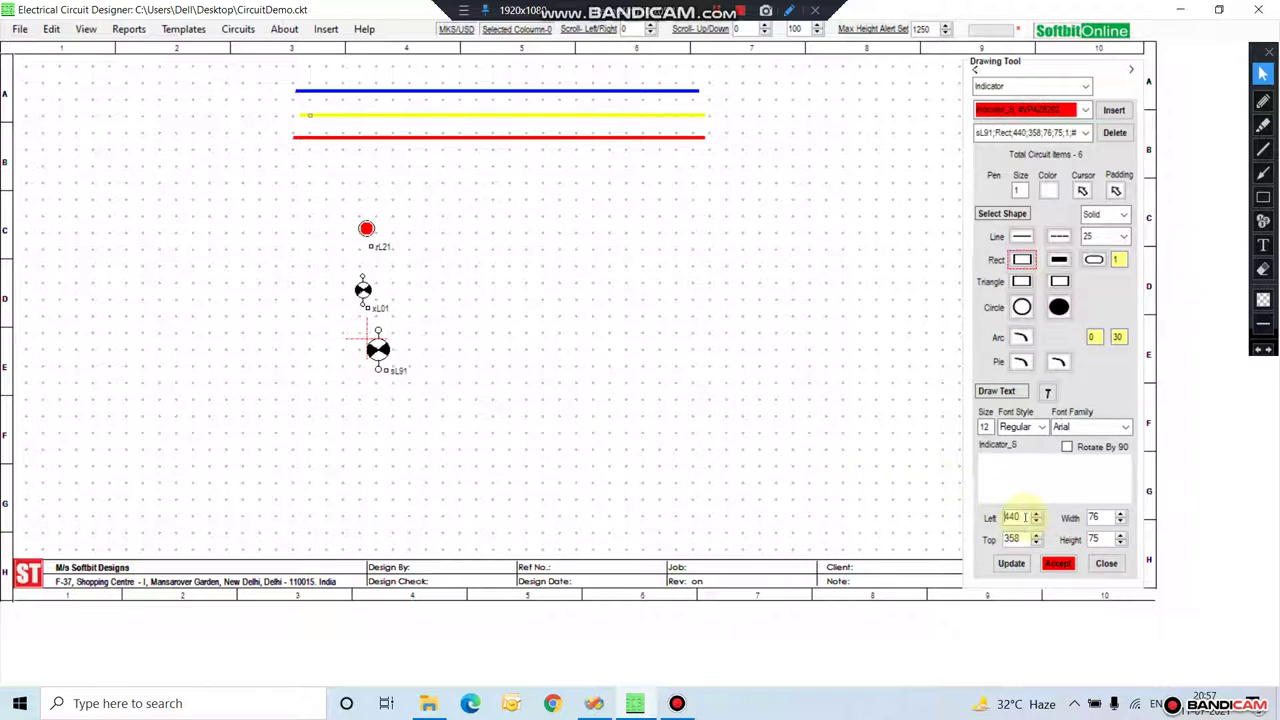
pyautogui.scroll(-4, 1025, 517)
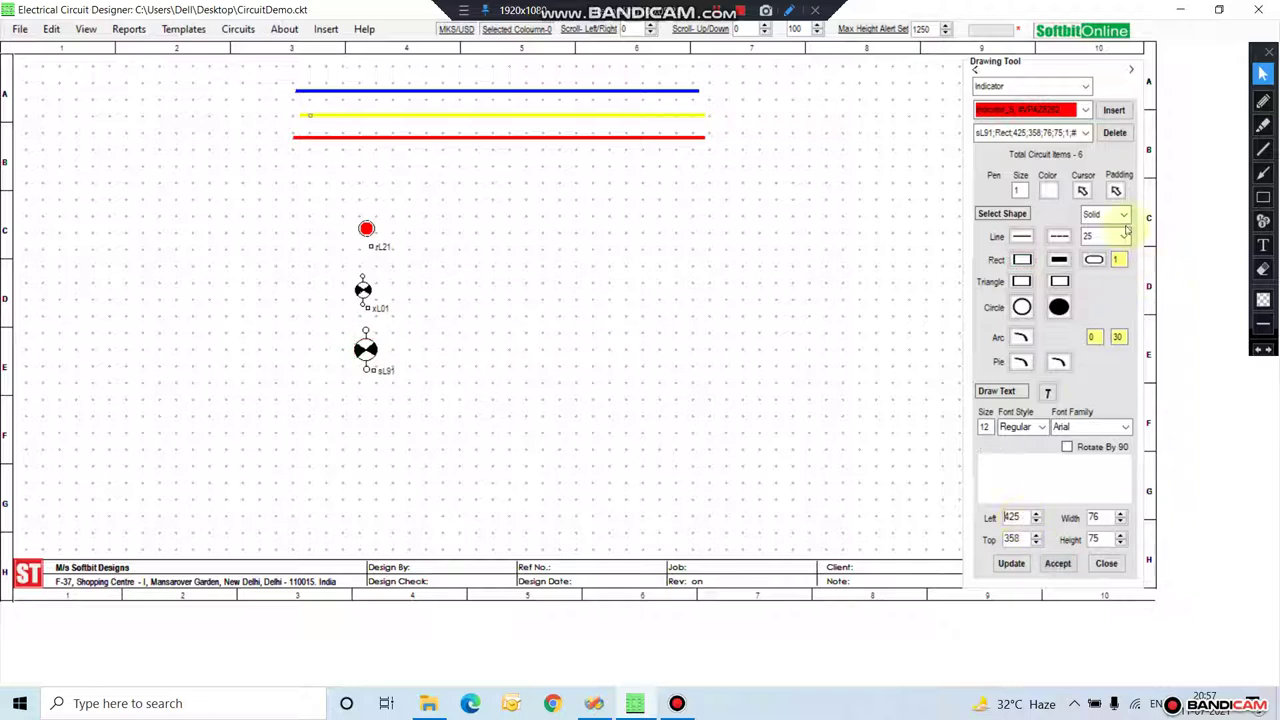
# Step: Insert a new contactor symbol, xC51, from the Contactor category
pyautogui.click(1085, 110)
pyautogui.click(1084, 90)
pyautogui.click(1084, 90)
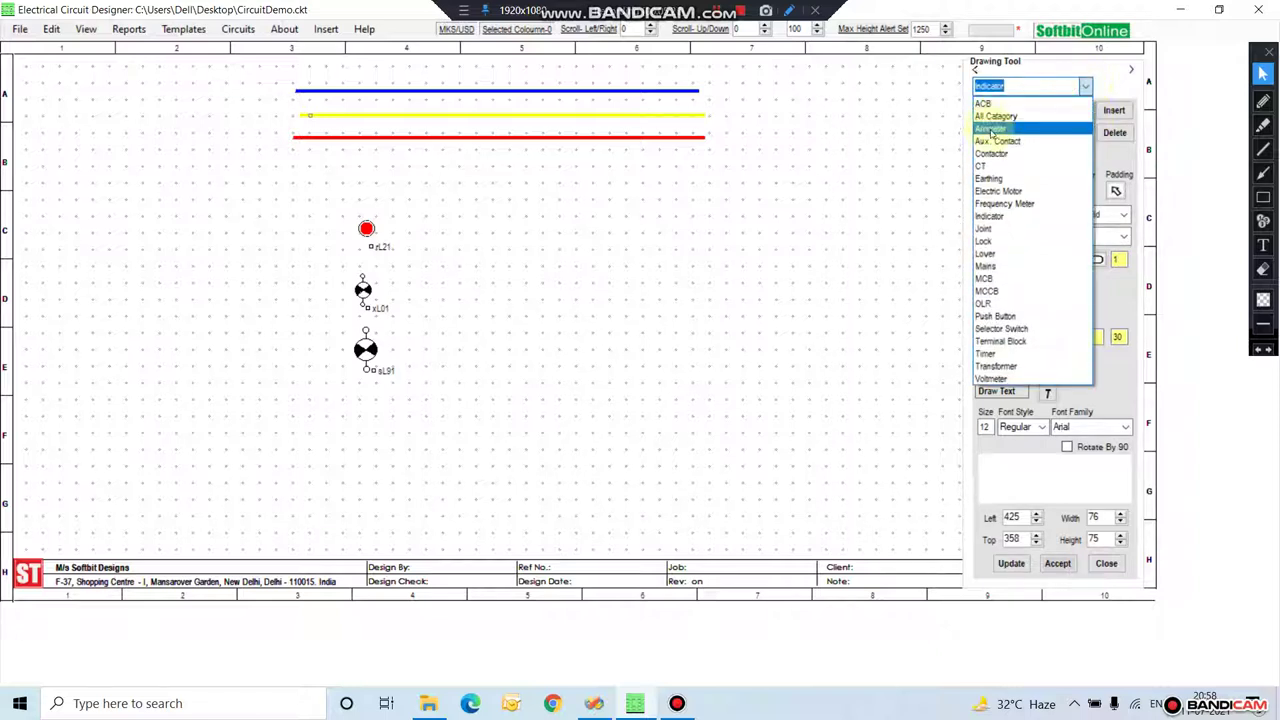
pyautogui.click(1090, 138)
pyautogui.click(1114, 110)
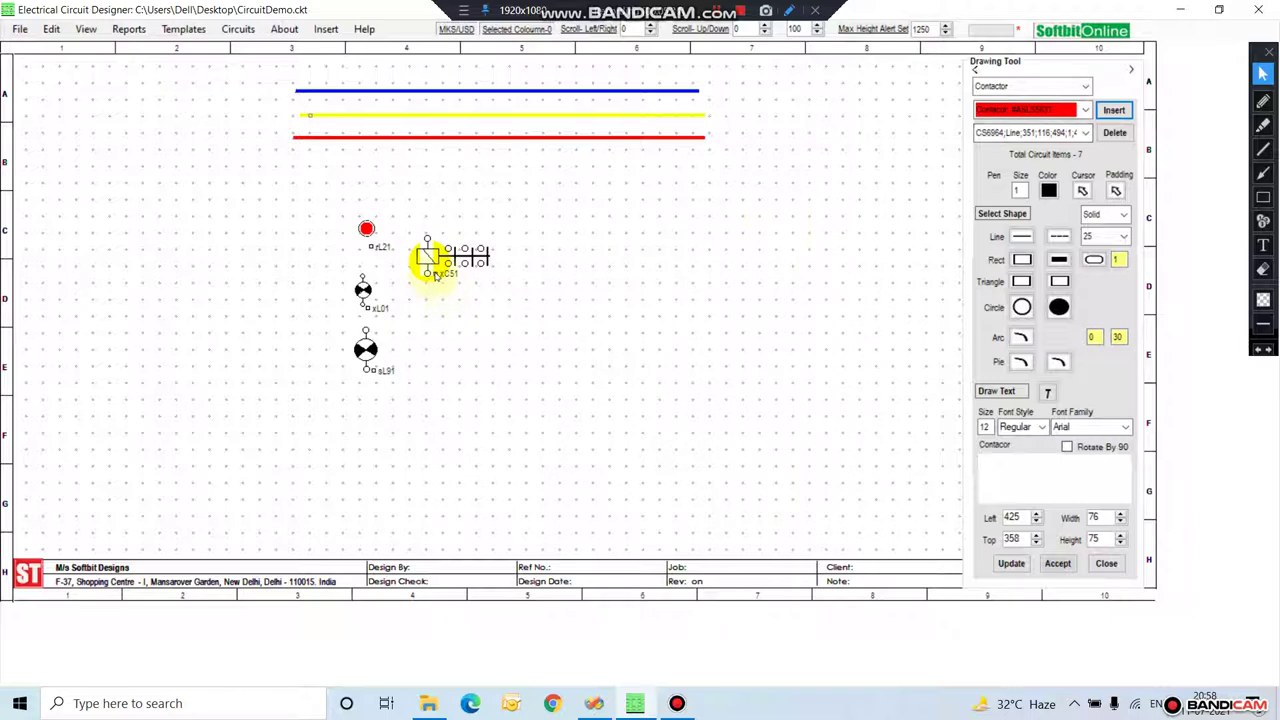
# Step: Drag the xC51 contactor beside the red rL21 lamp, to Left 533, Top 220
pyautogui.click(437, 277)
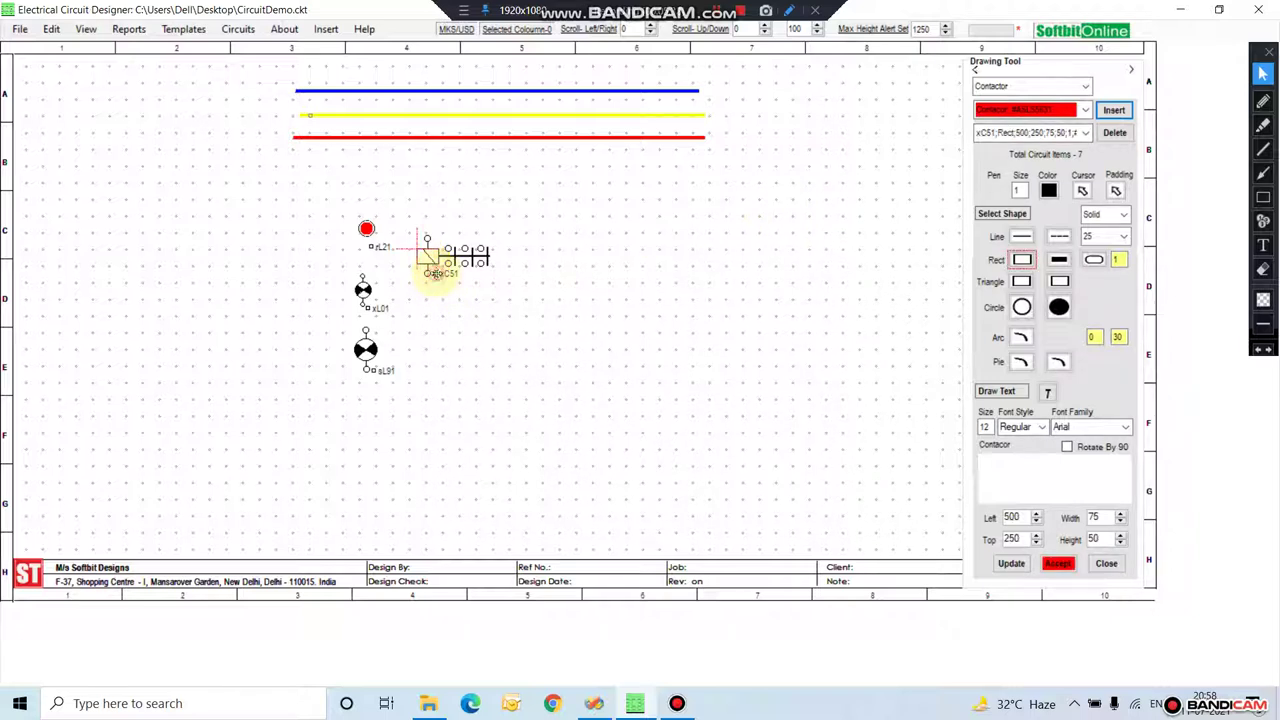
pyautogui.moveTo(437, 277); pyautogui.dragTo(466, 251)
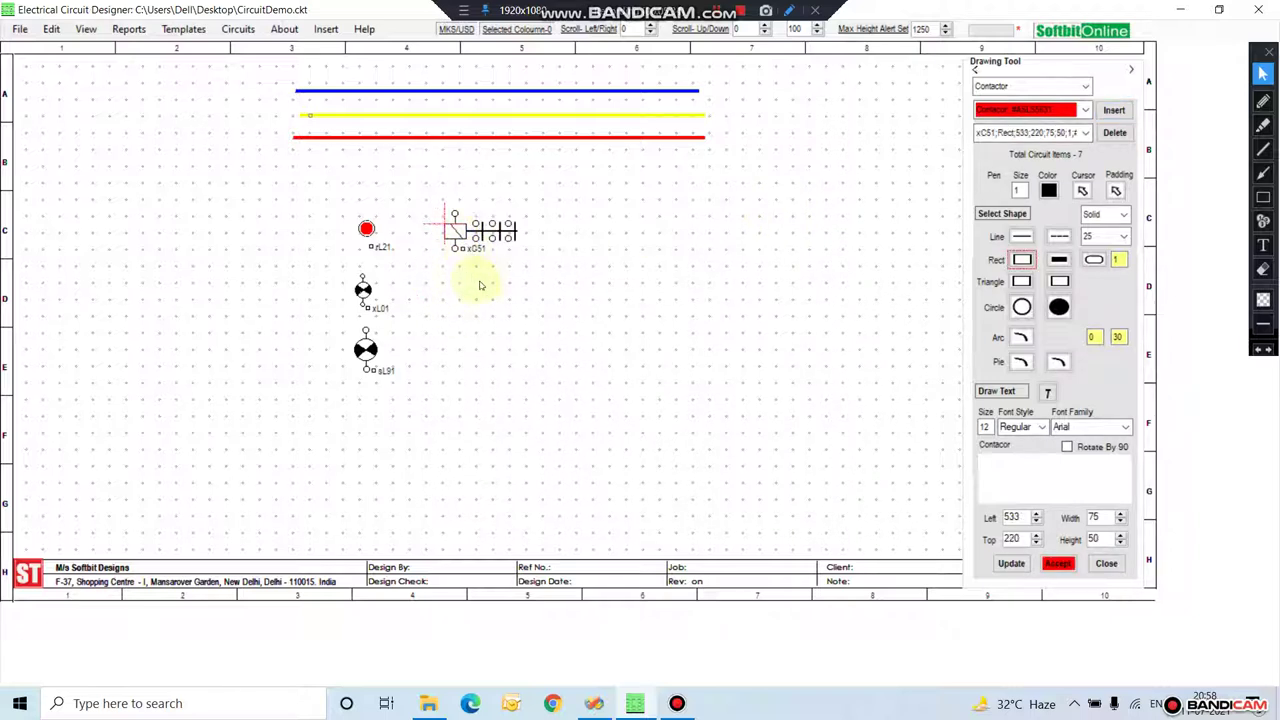
pyautogui.click(1086, 87)
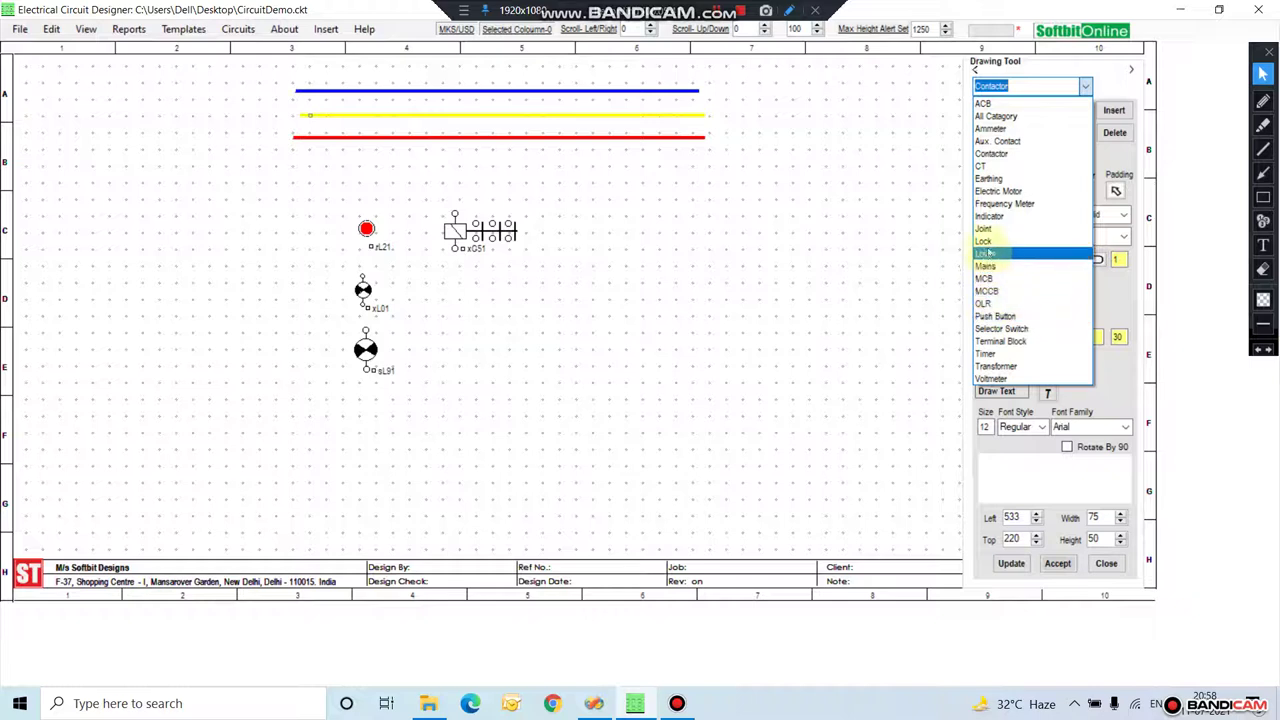
# Step: Insert the 3-pole MCCB_3 symbol MC41 and place it below the contactor at Left 545, Top 296
pyautogui.click(987, 291)
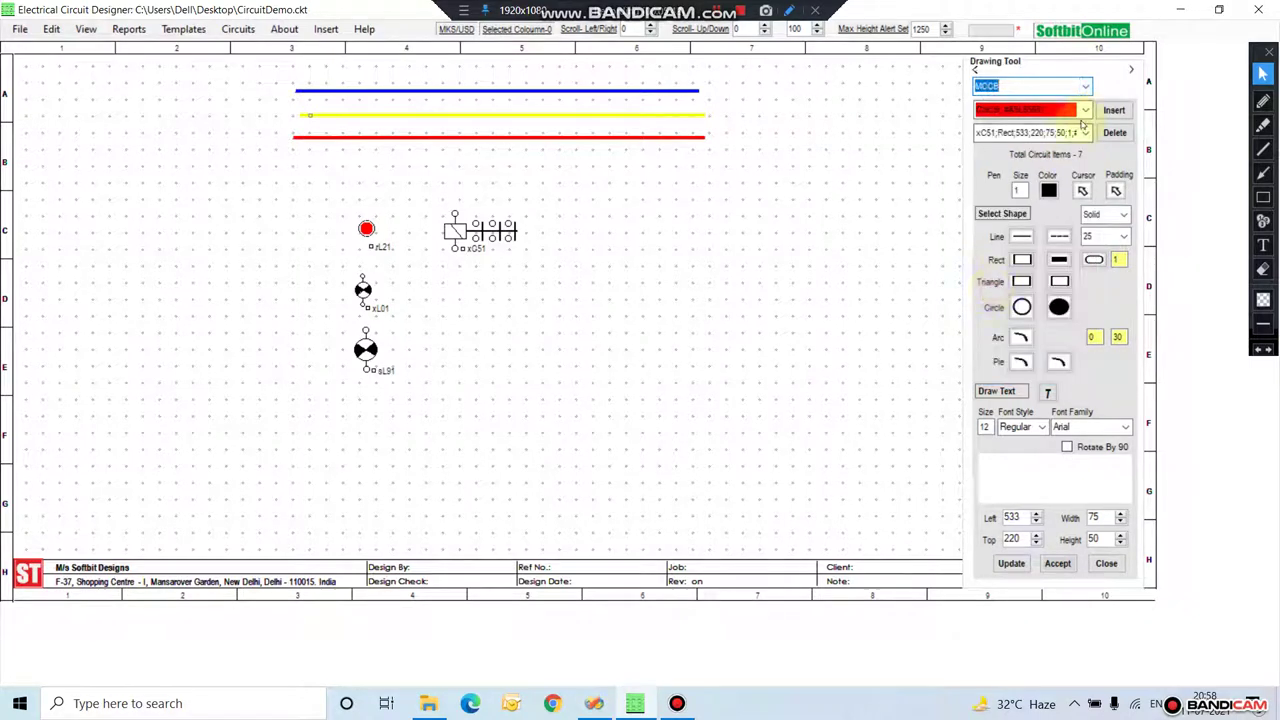
pyautogui.click(1085, 110)
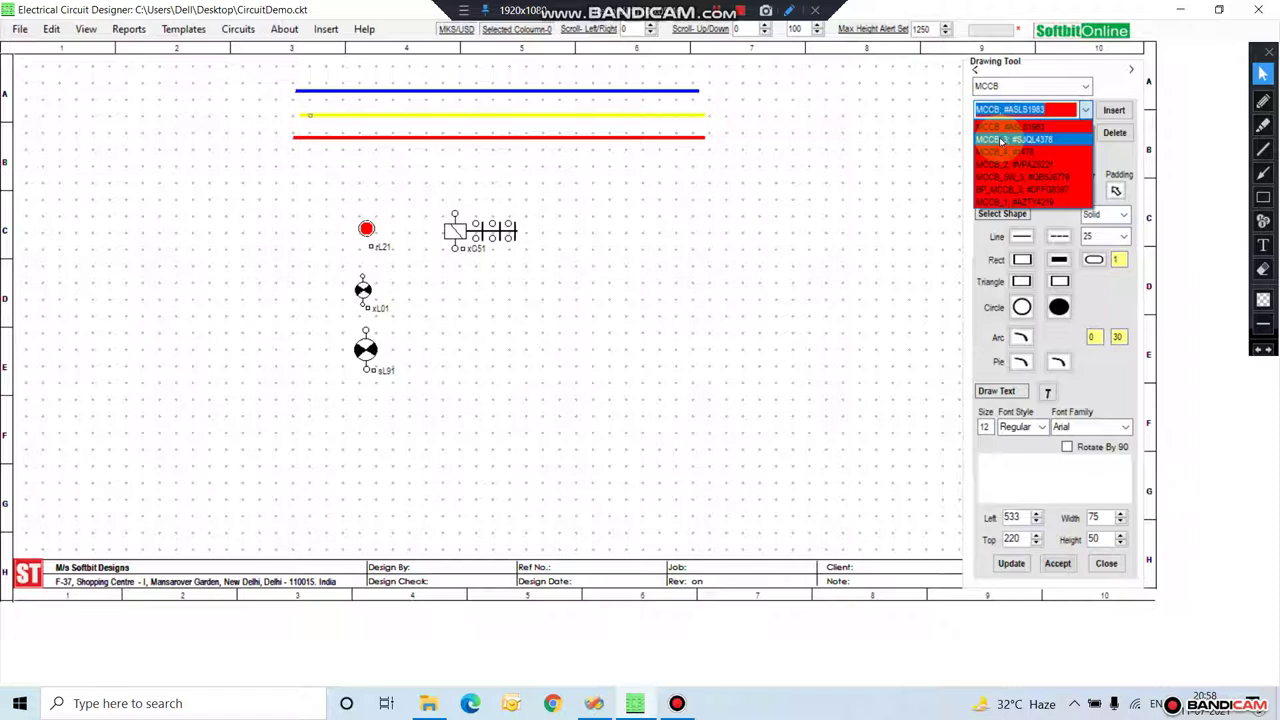
pyautogui.click(1001, 141)
pyautogui.click(1114, 110)
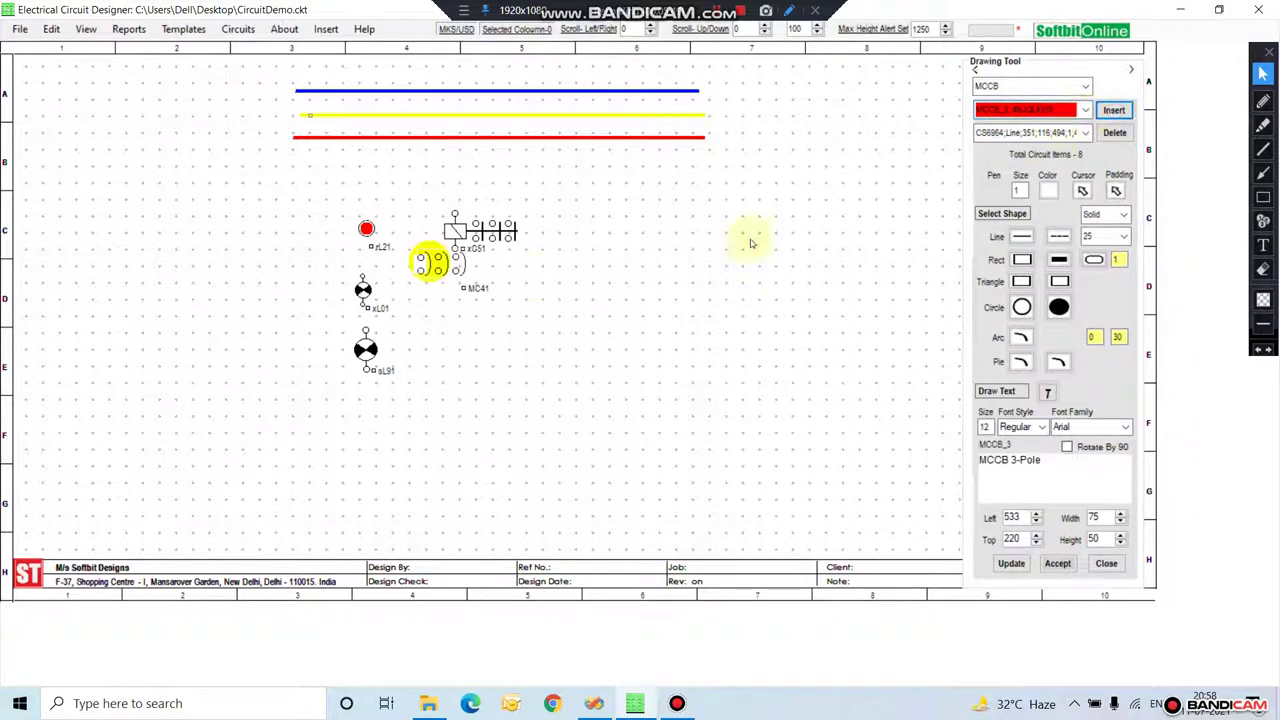
pyautogui.click(465, 290)
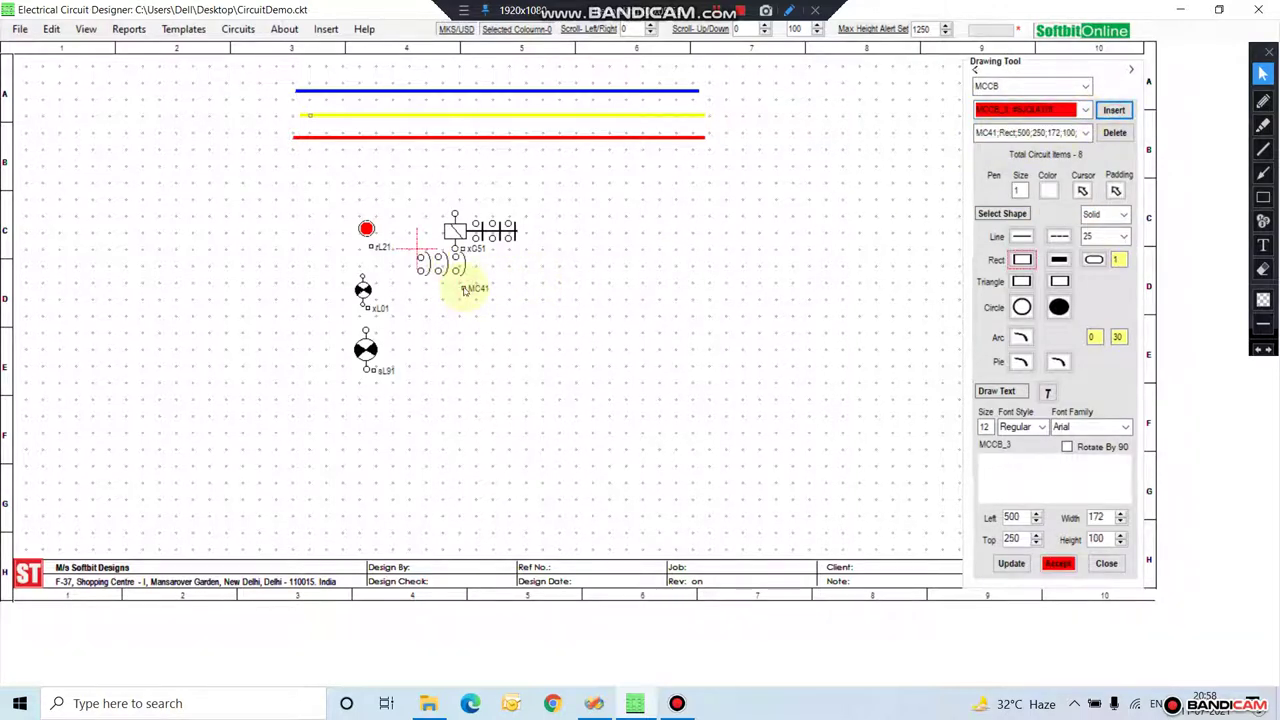
pyautogui.moveTo(465, 288); pyautogui.dragTo(508, 325)
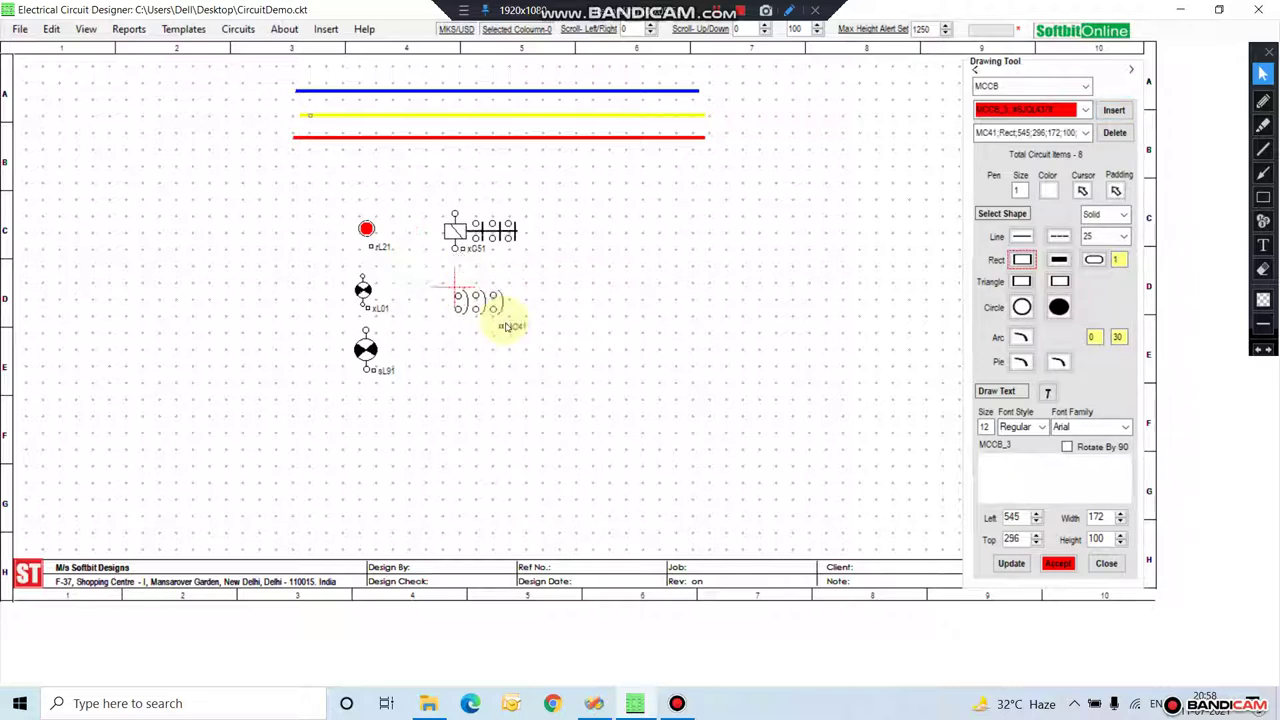
pyautogui.click(507, 328)
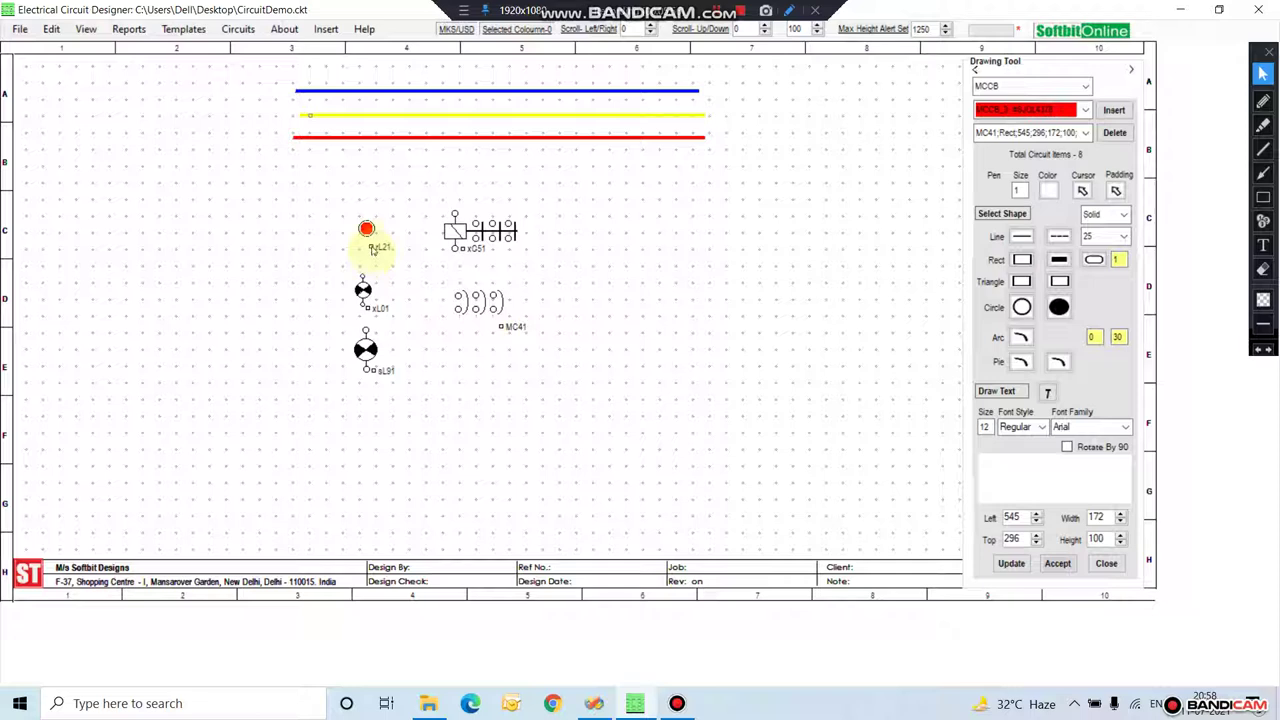
# Step: Review the red rL21 lamp's Symbol Property grid, then set the component category to OLR
pyautogui.click(372, 248)
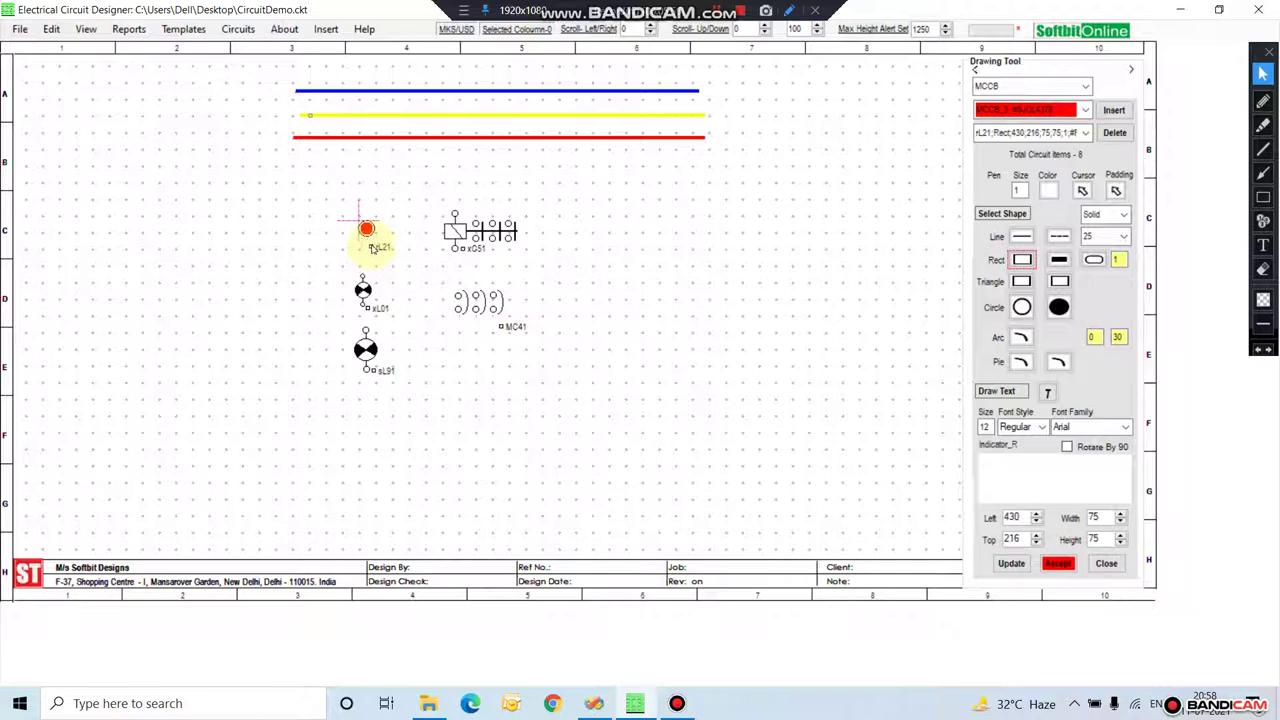
pyautogui.rightClick(372, 248)
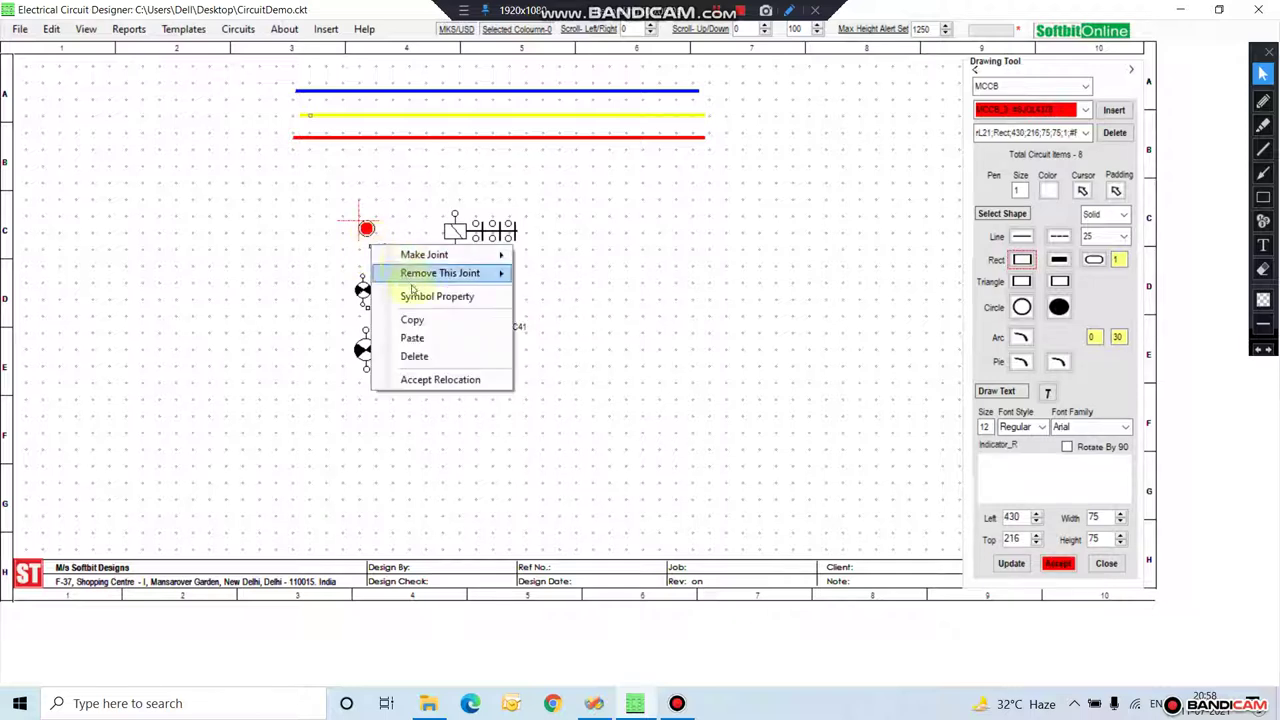
pyautogui.click(410, 294)
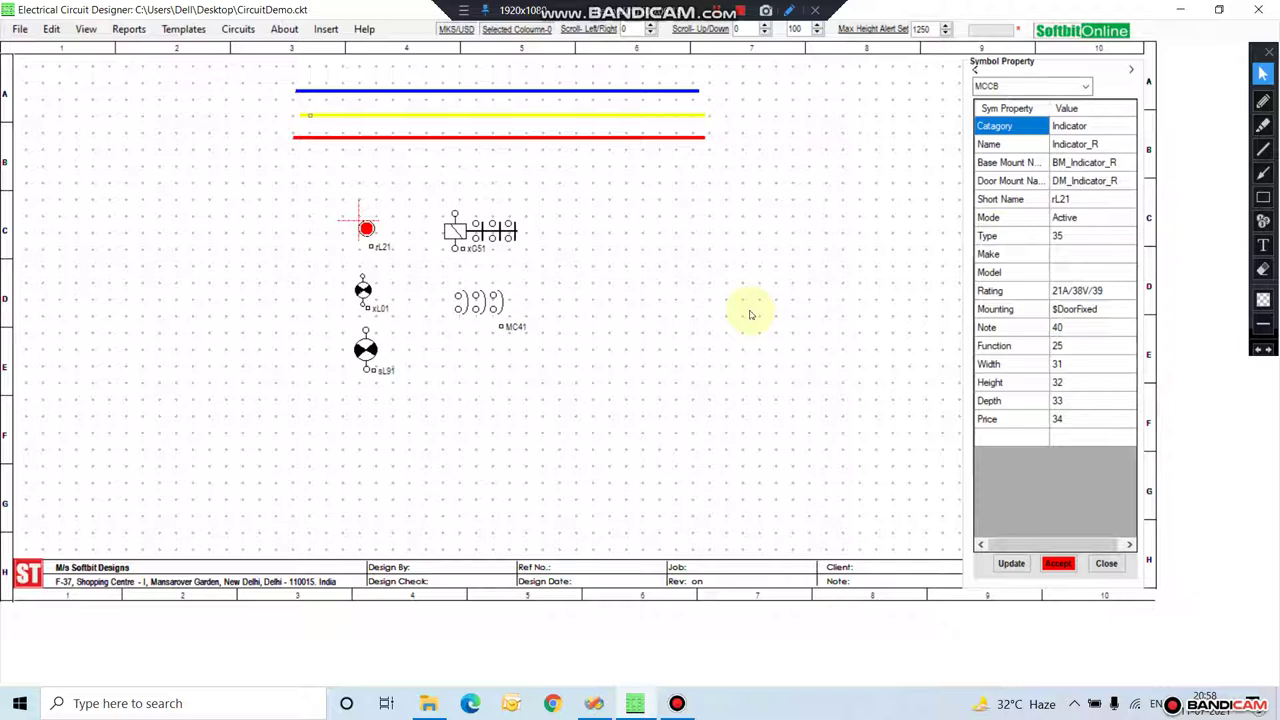
pyautogui.click(1106, 563)
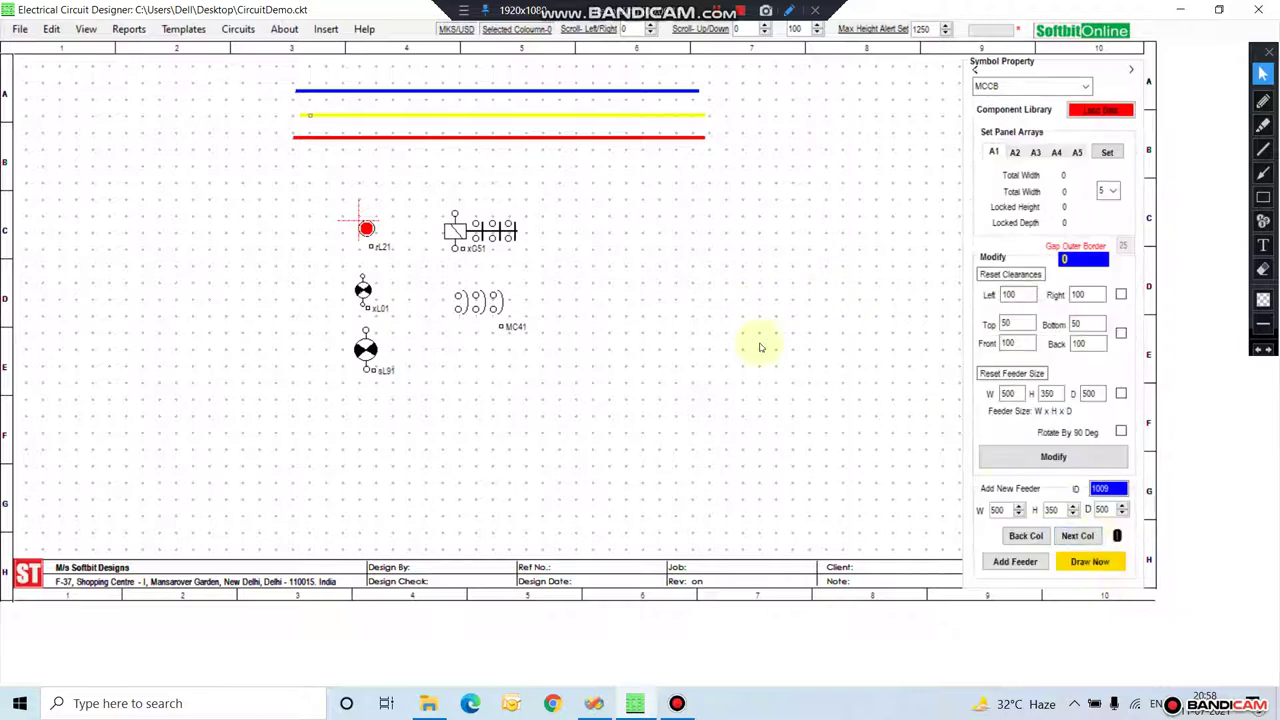
pyautogui.click(1085, 88)
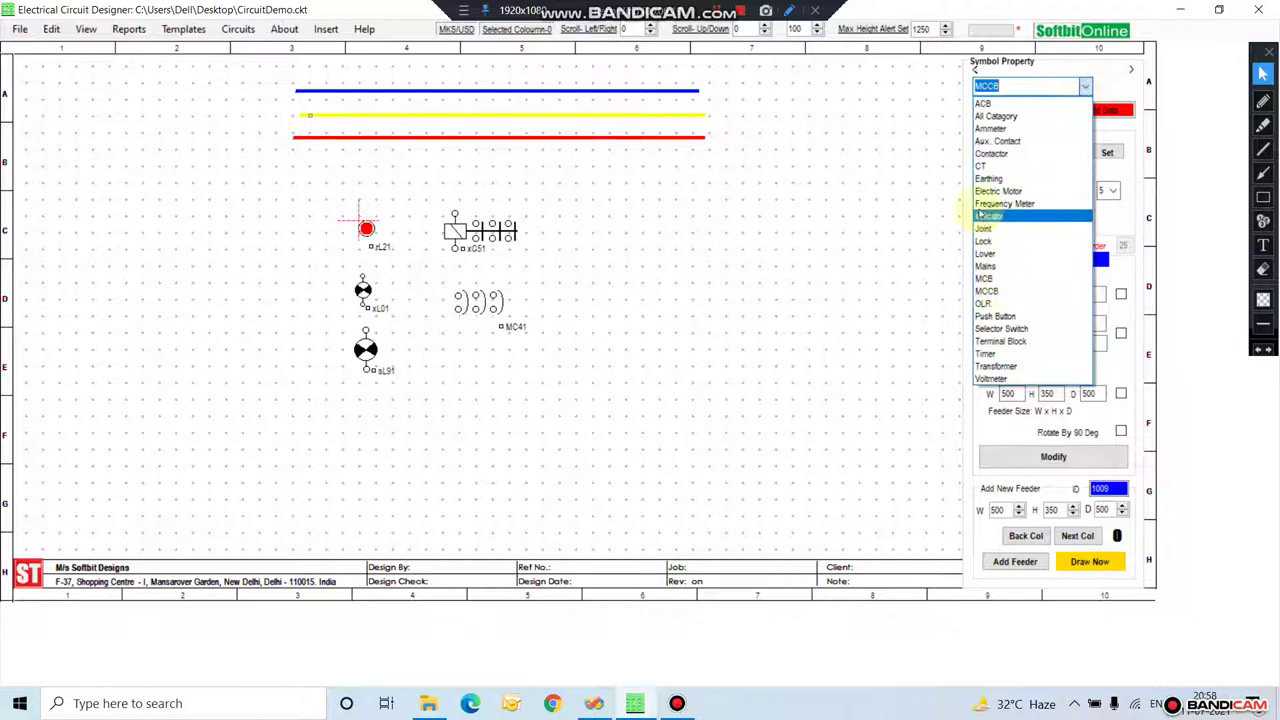
pyautogui.click(986, 304)
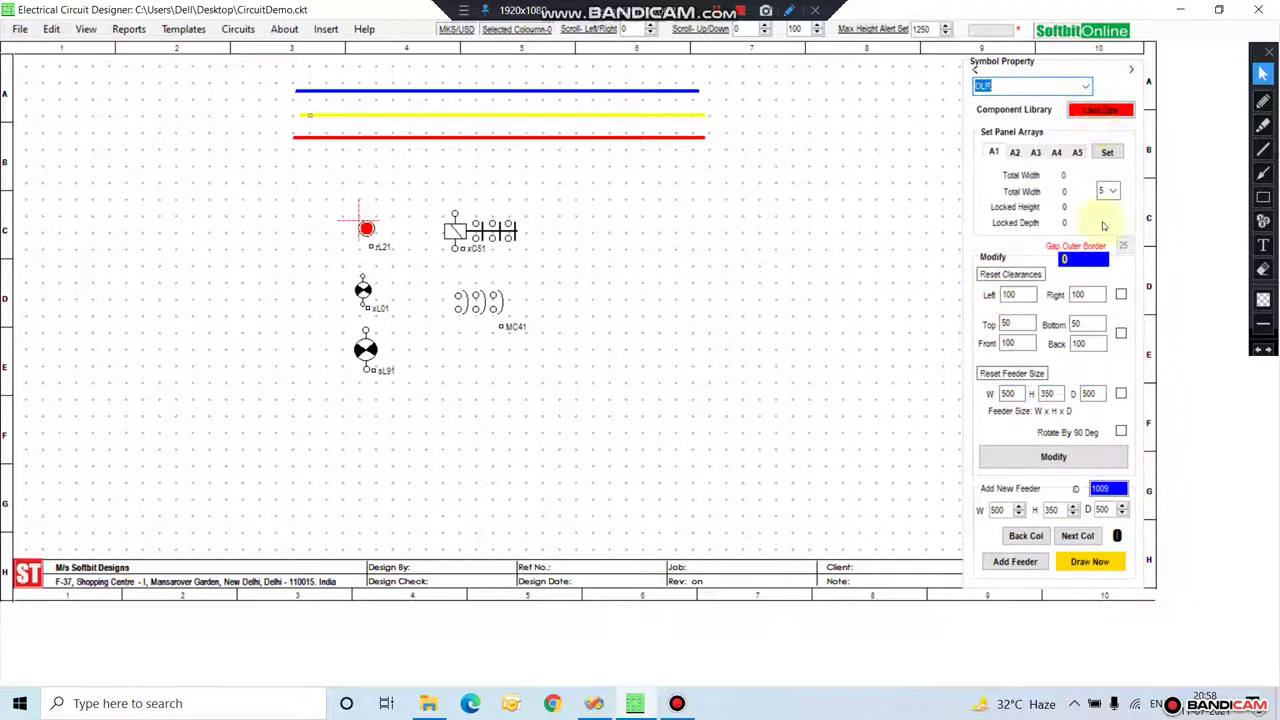
# Step: Collapse the side panel, then bring the Drawing Tool panel back from the View menu
pyautogui.click(1131, 69)
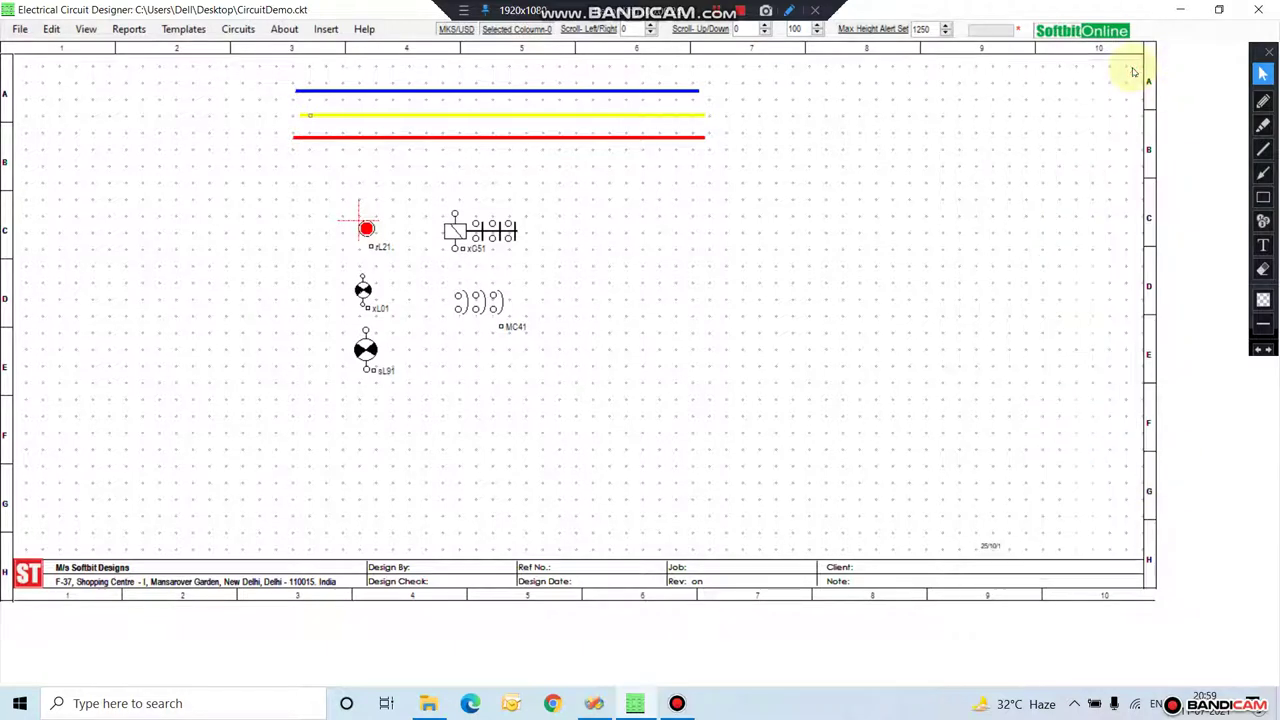
pyautogui.click(86, 29)
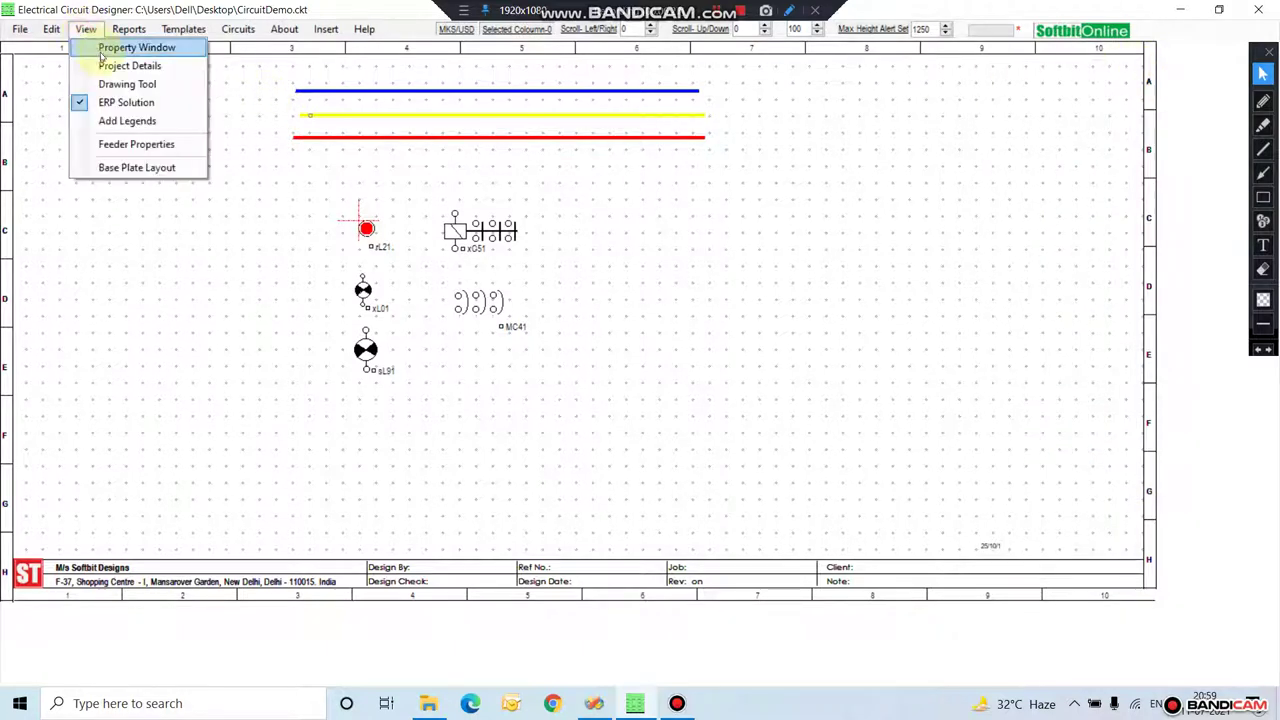
pyautogui.click(117, 85)
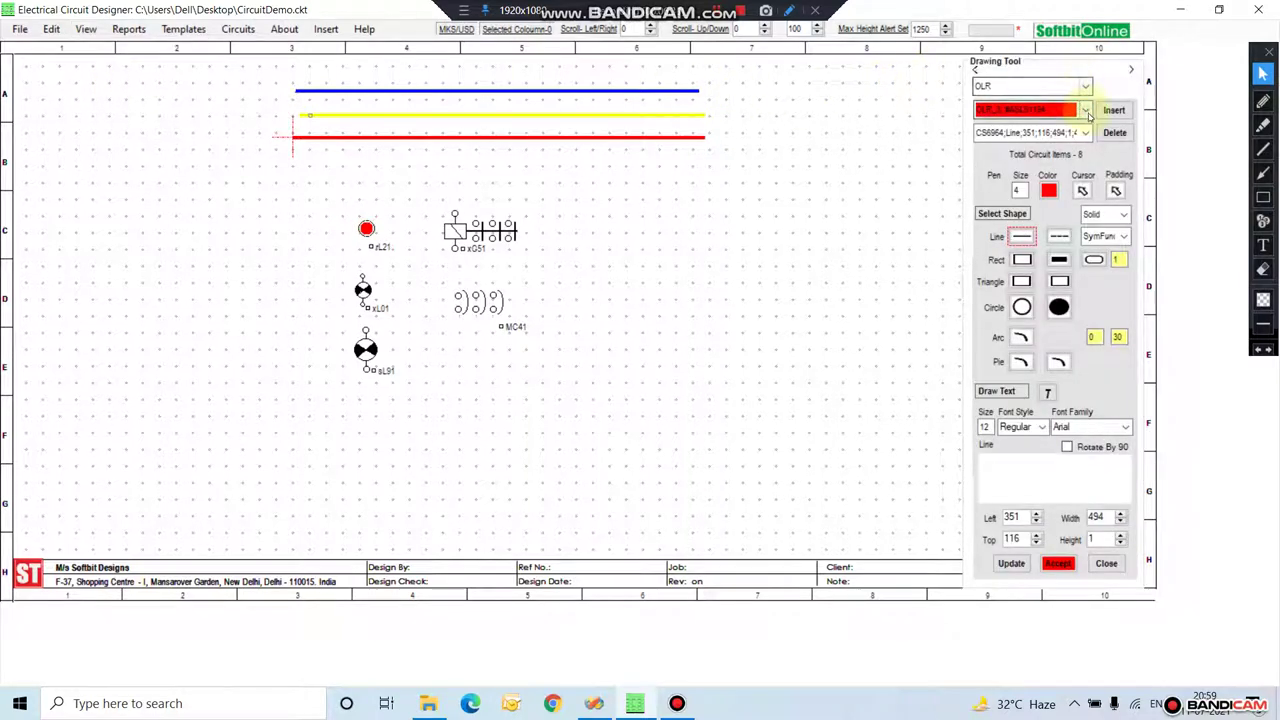
# Step: Insert the OLR_3 overload relay OL01 and place it below MC41 at Left 548, Top 371
pyautogui.click(1087, 111)
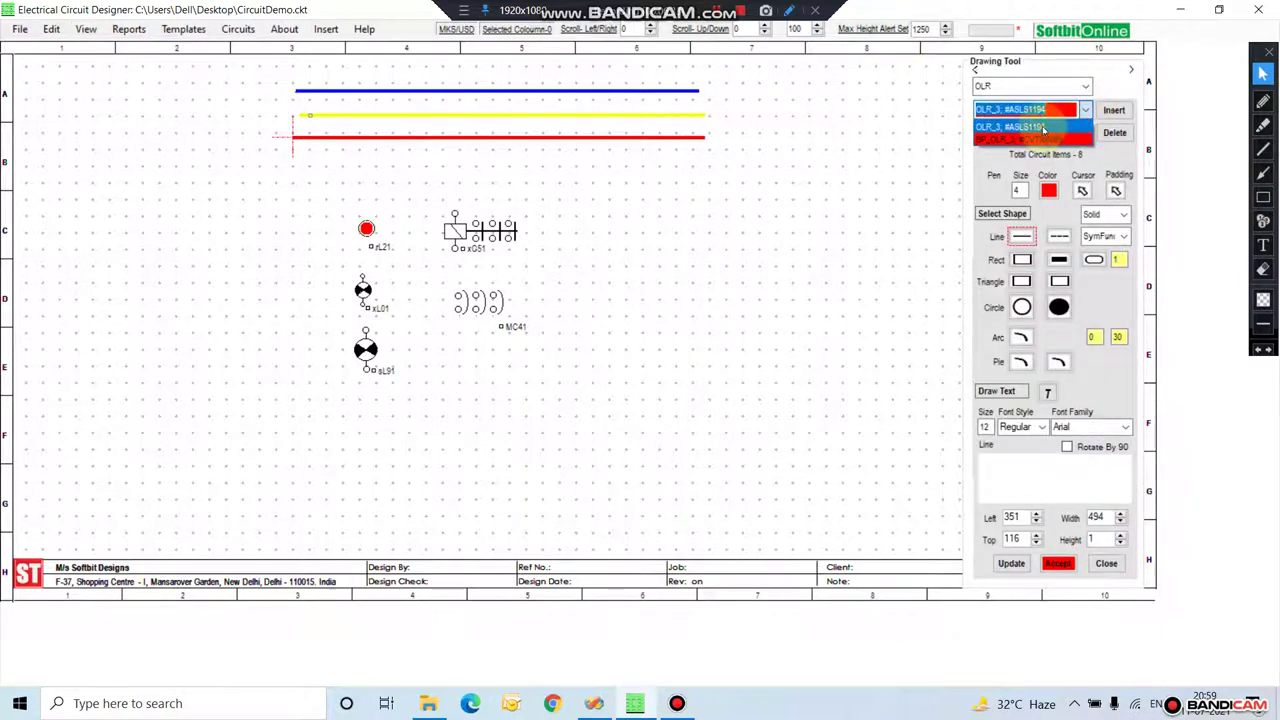
pyautogui.click(1040, 125)
pyautogui.click(1110, 112)
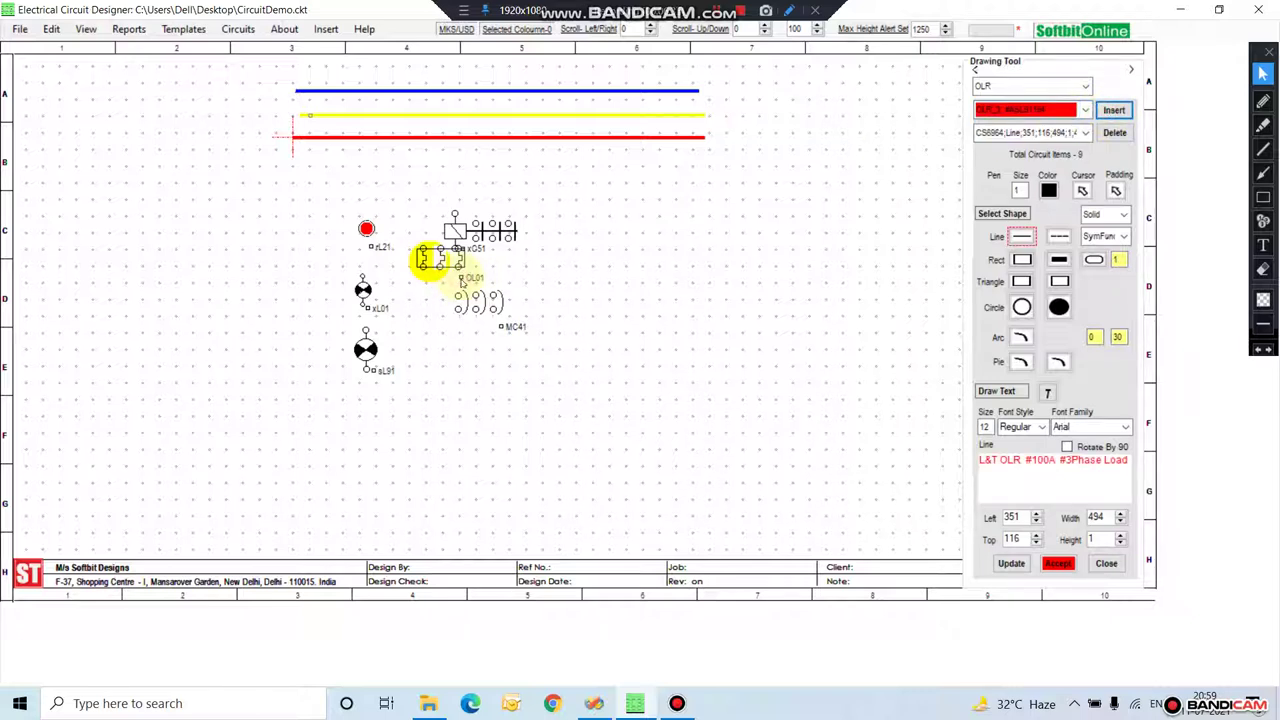
pyautogui.click(461, 281)
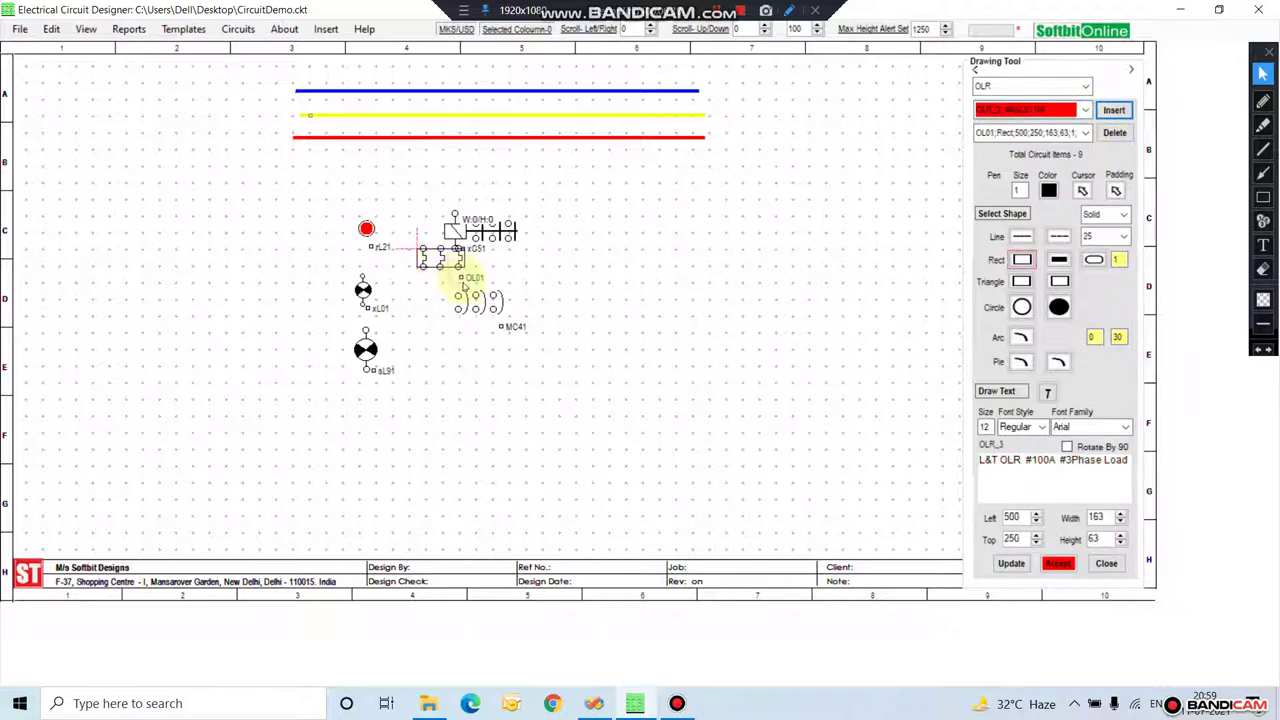
pyautogui.click(504, 372)
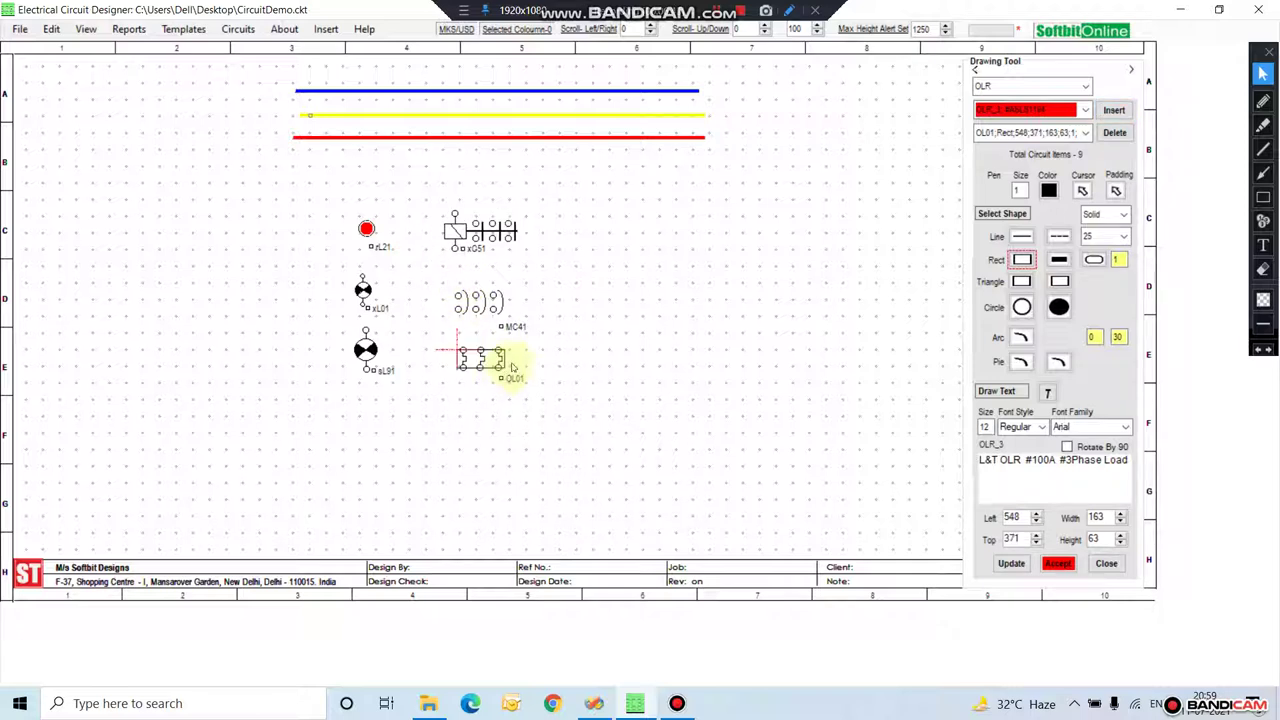